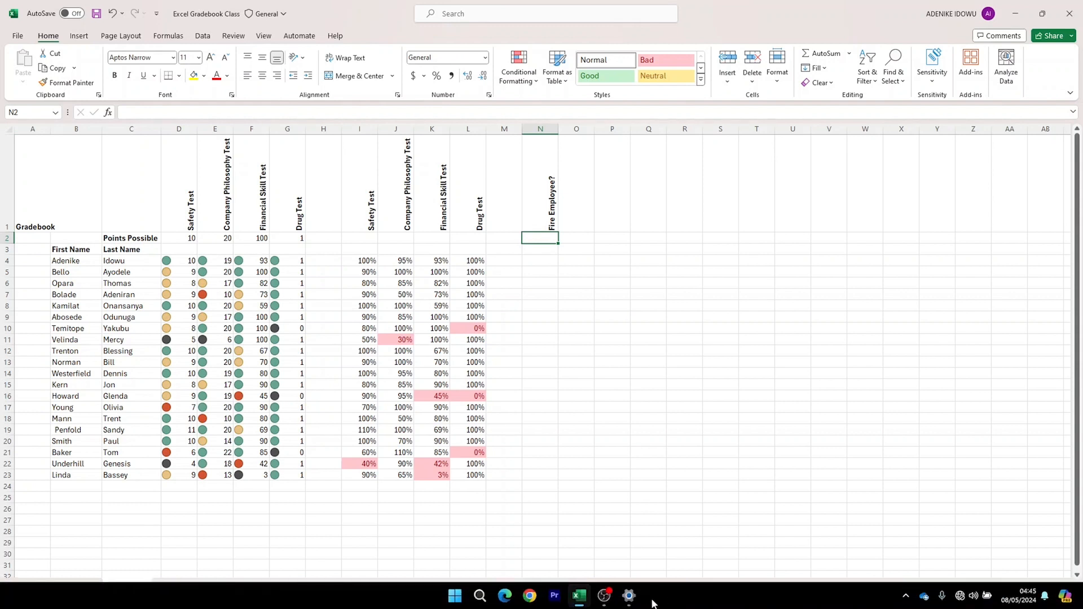
- In N4, enter an OR formula testing whether any of I4, J4, K4 or L4 is less than .5
mouse_move(630, 599)
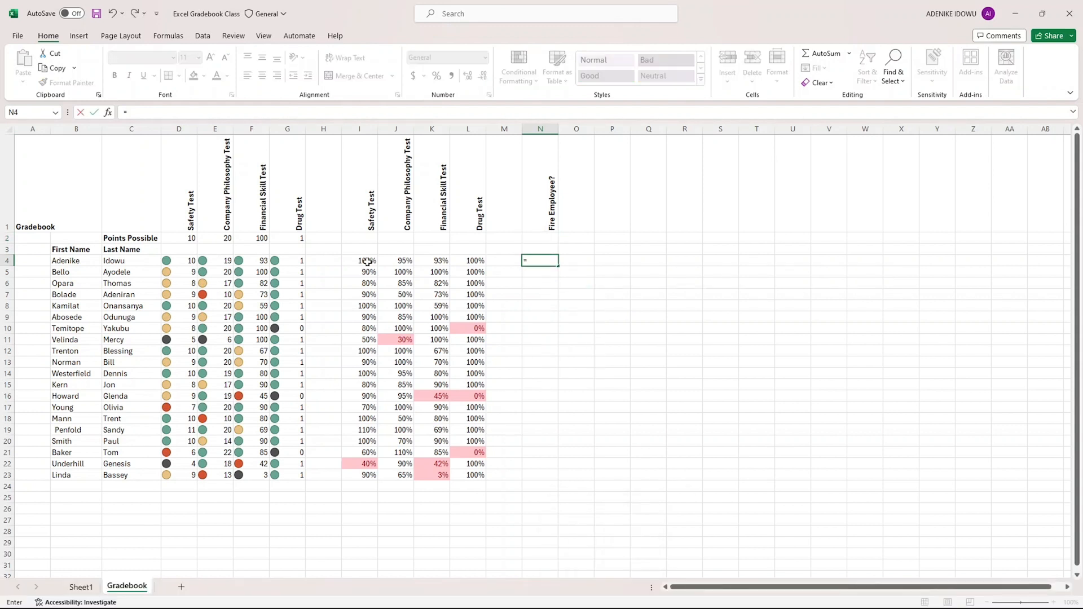
text(OR)
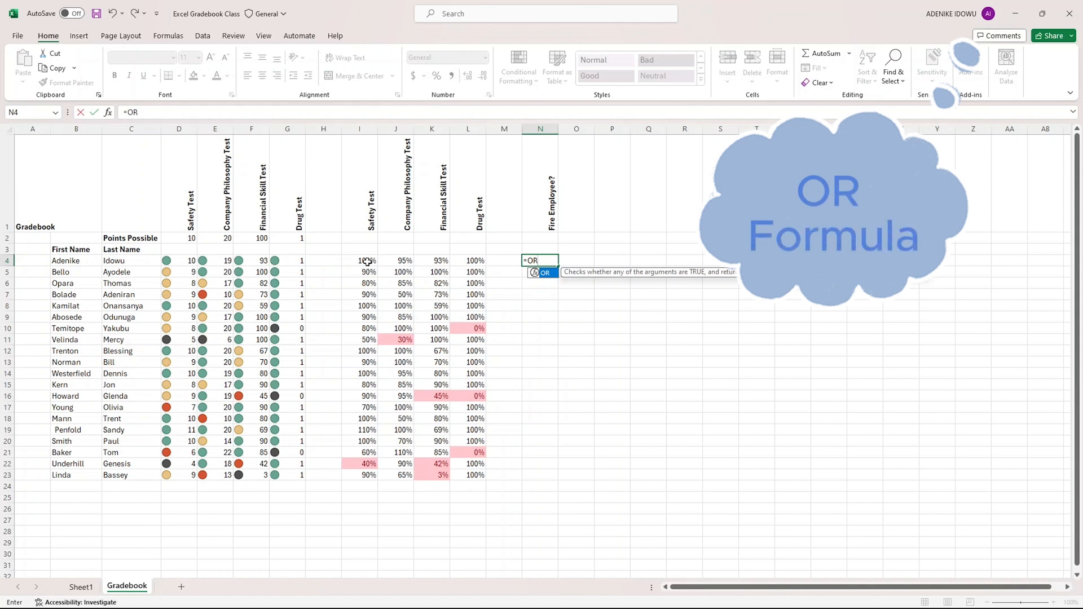
text(()
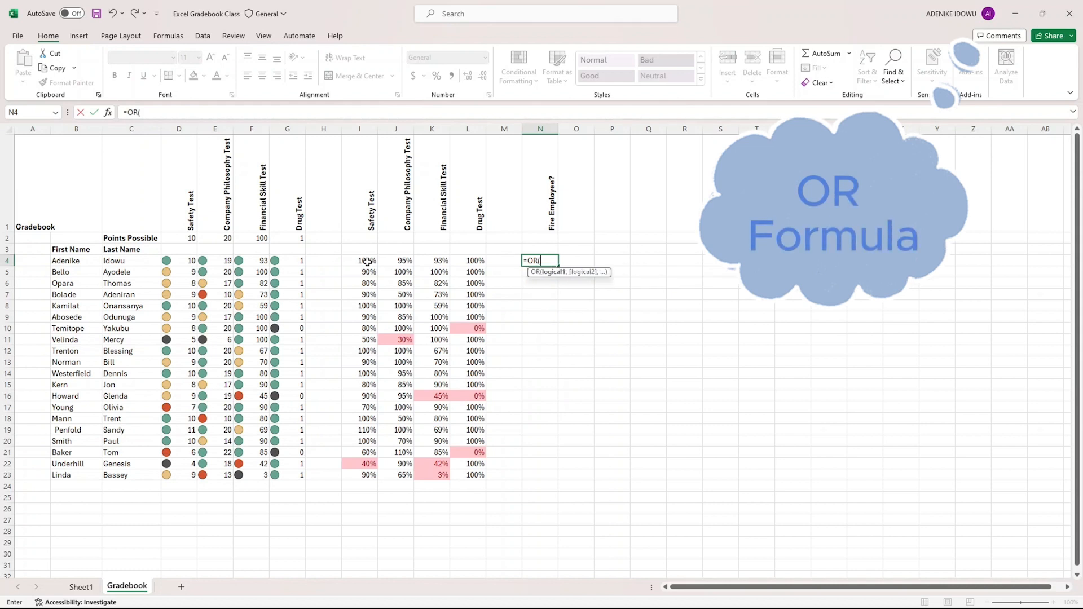
click(363, 261)
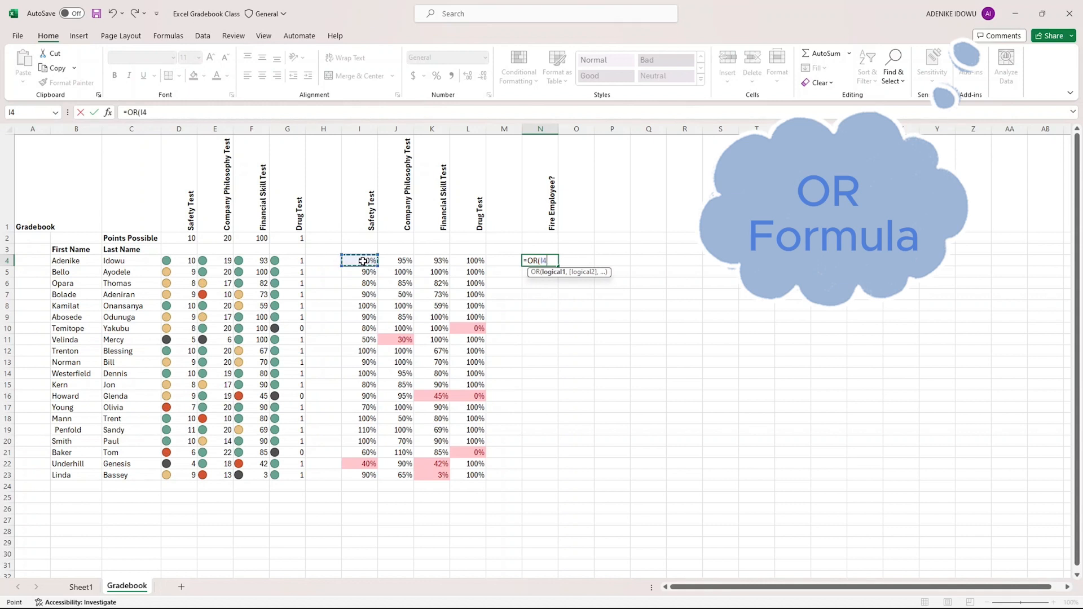
text(<.5,)
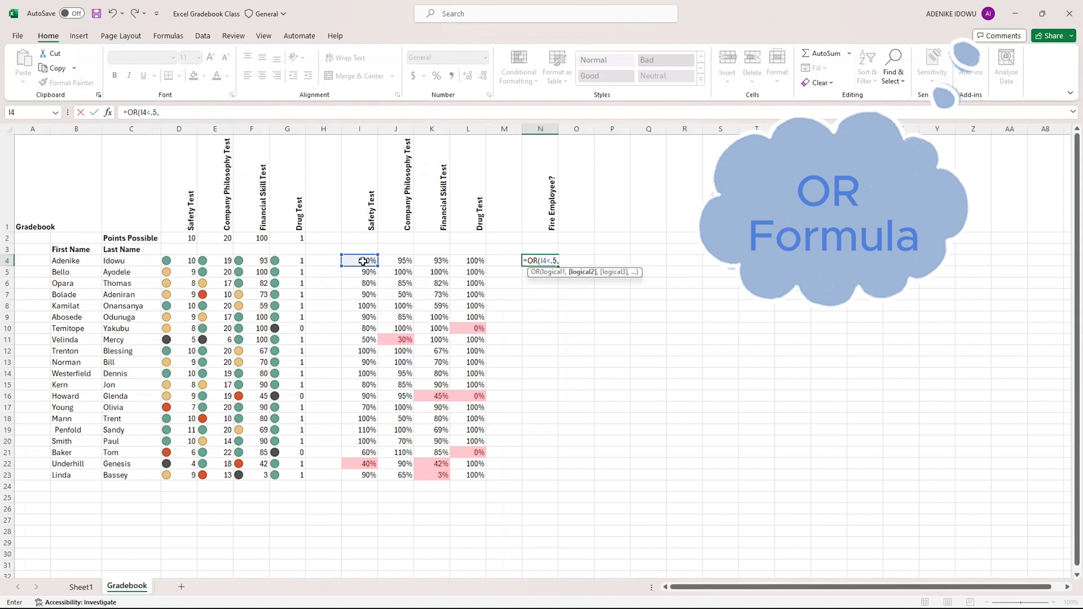
click(400, 259)
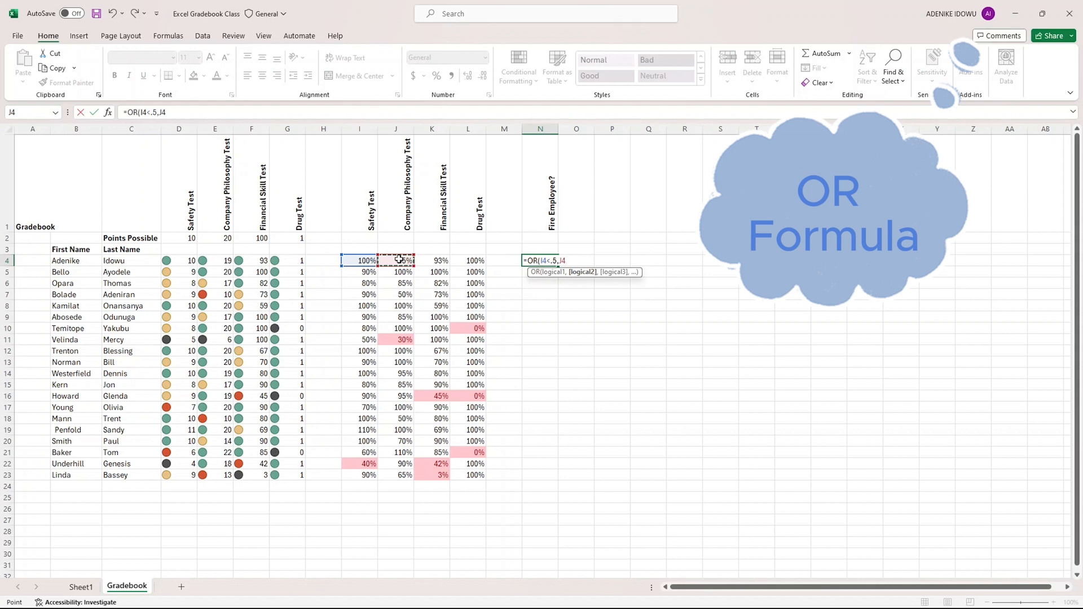
text(<)
text(.5,)
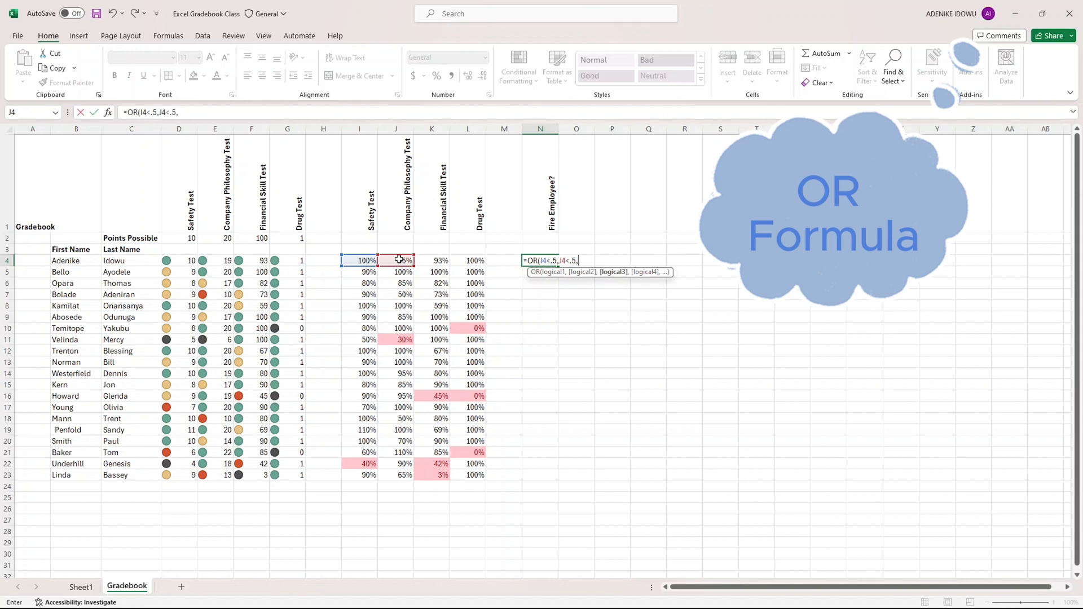
click(437, 262)
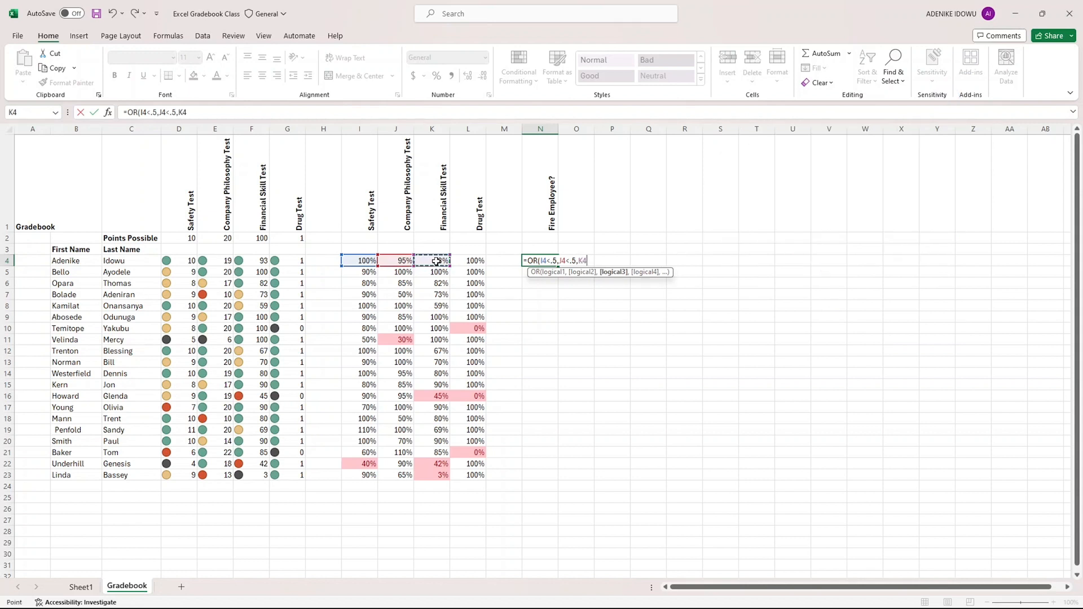
text(<.5,)
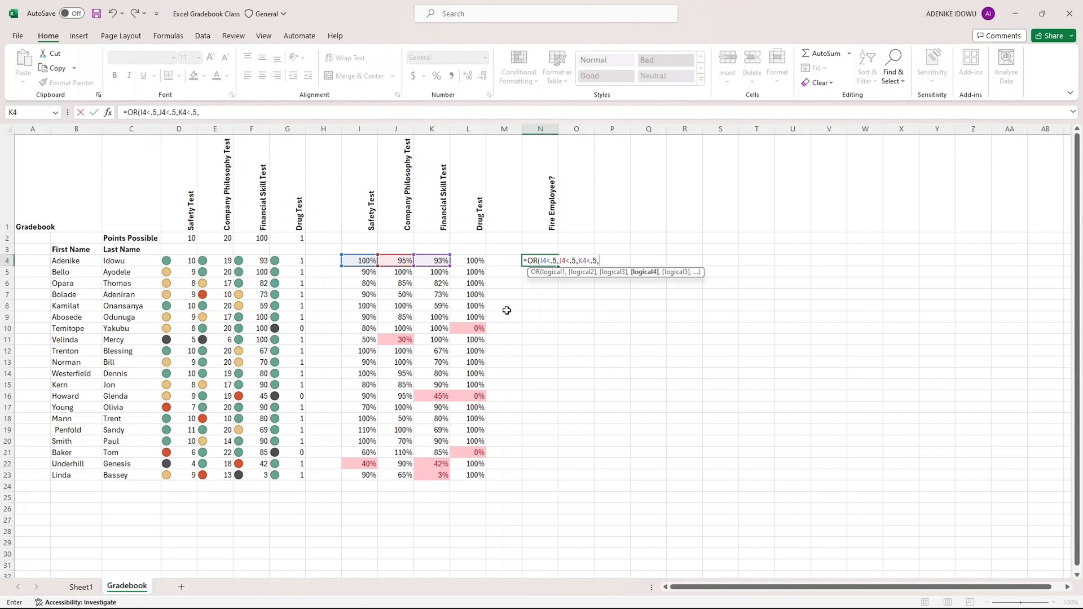
click(472, 261)
text(<)
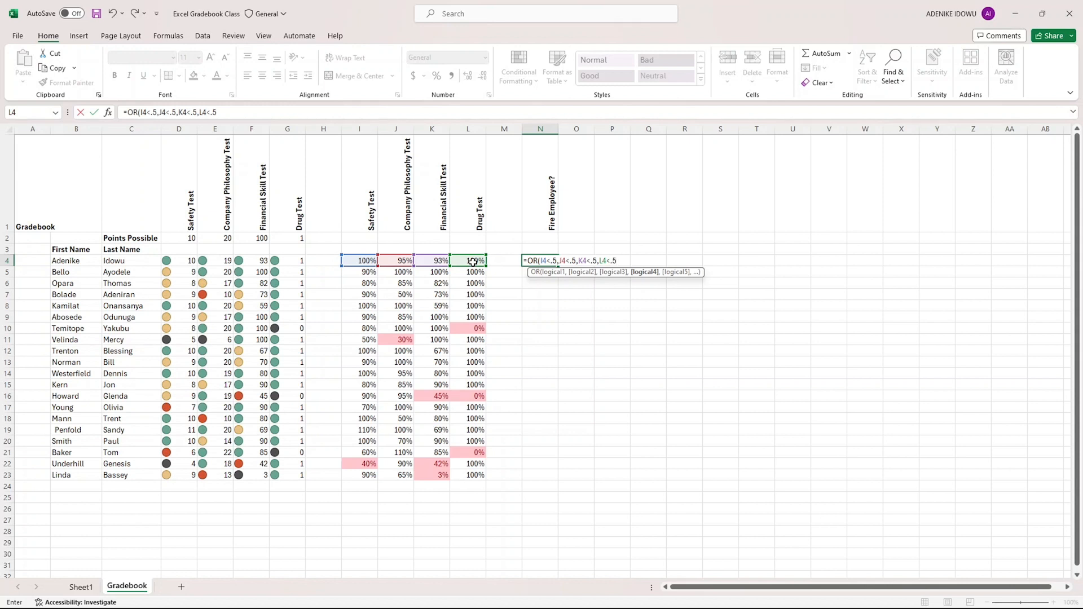
text(.5)
key(Return)
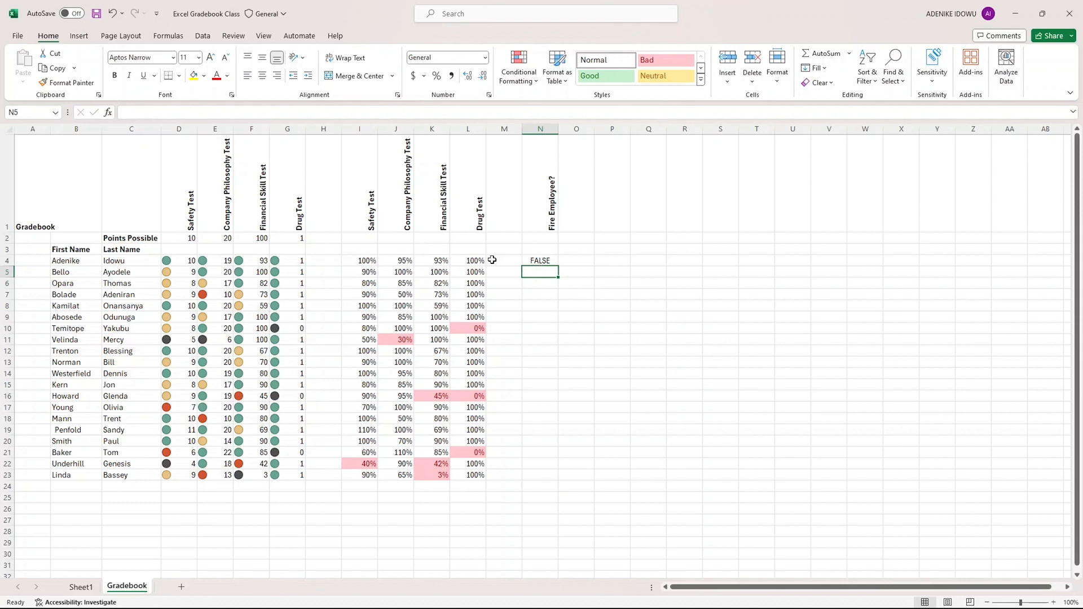
- Copy the OR formula from N4 down the Fire Employee? column through N23
click(539, 260)
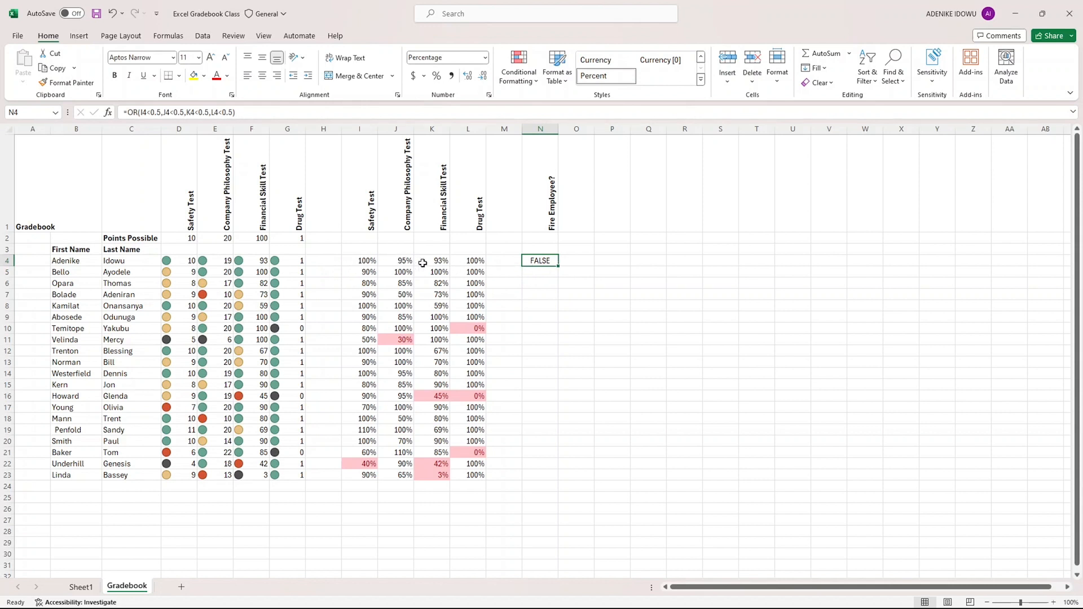
drag(559, 265, 561, 481)
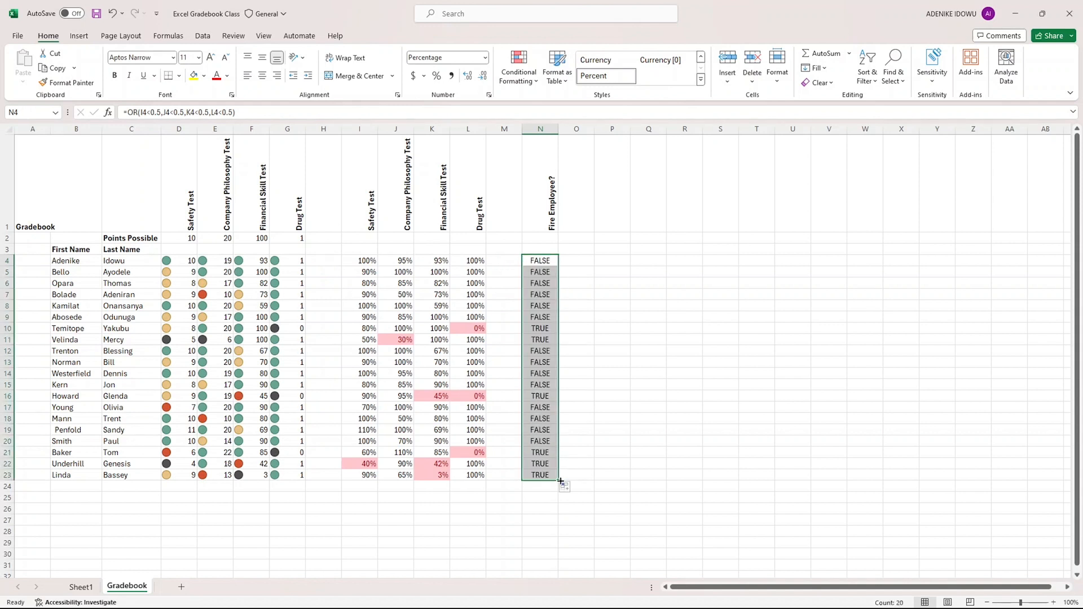
click(545, 341)
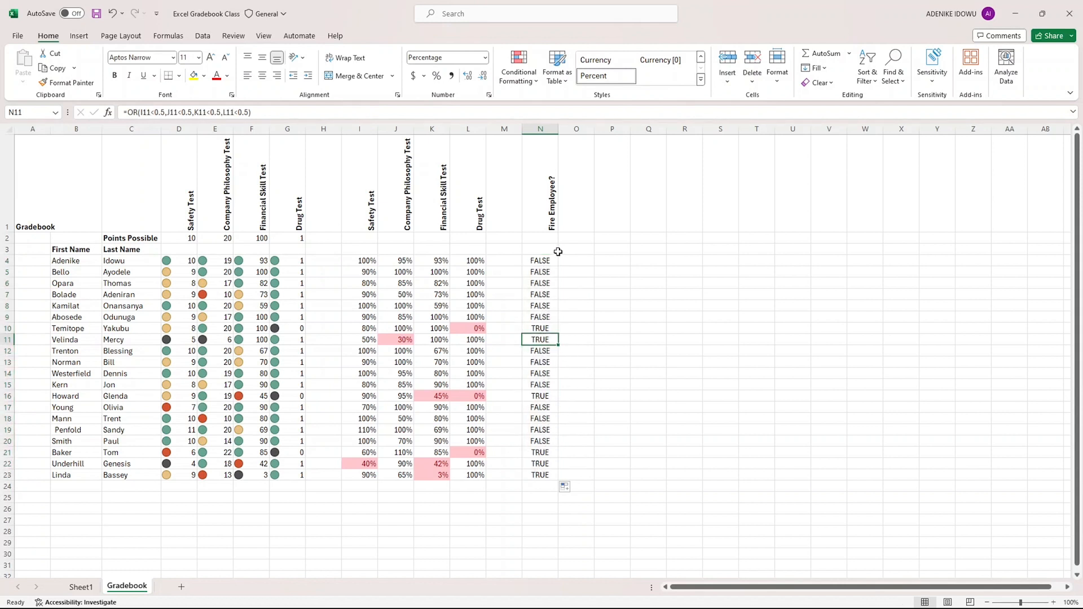
- Add a conditional formatting rule to N4:N23 that highlights cells equal to True with Light Red Fill with Dark Red Text
drag(541, 259, 555, 476)
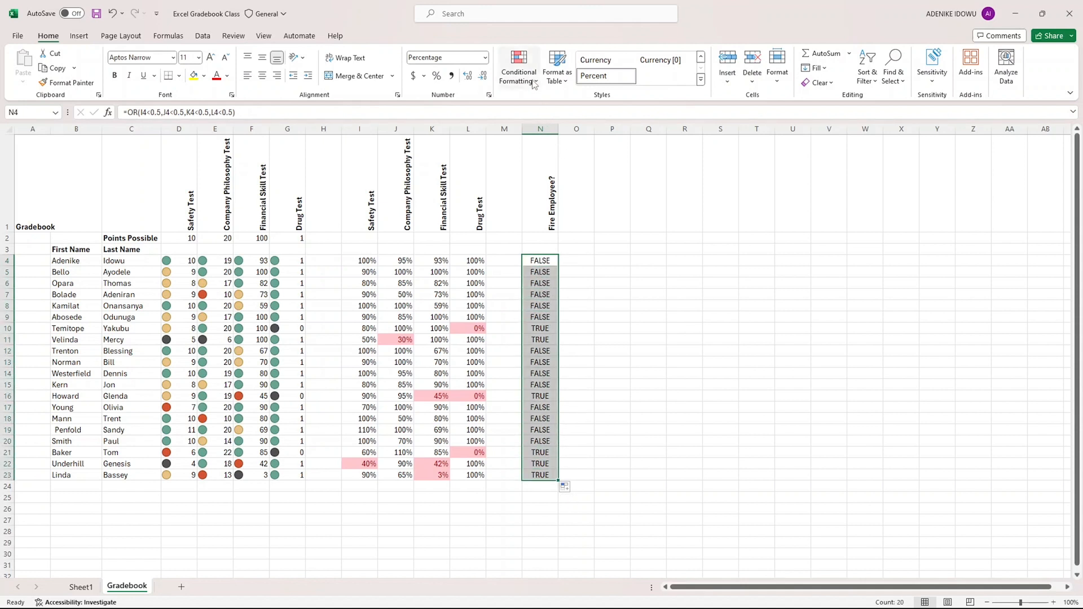
click(538, 83)
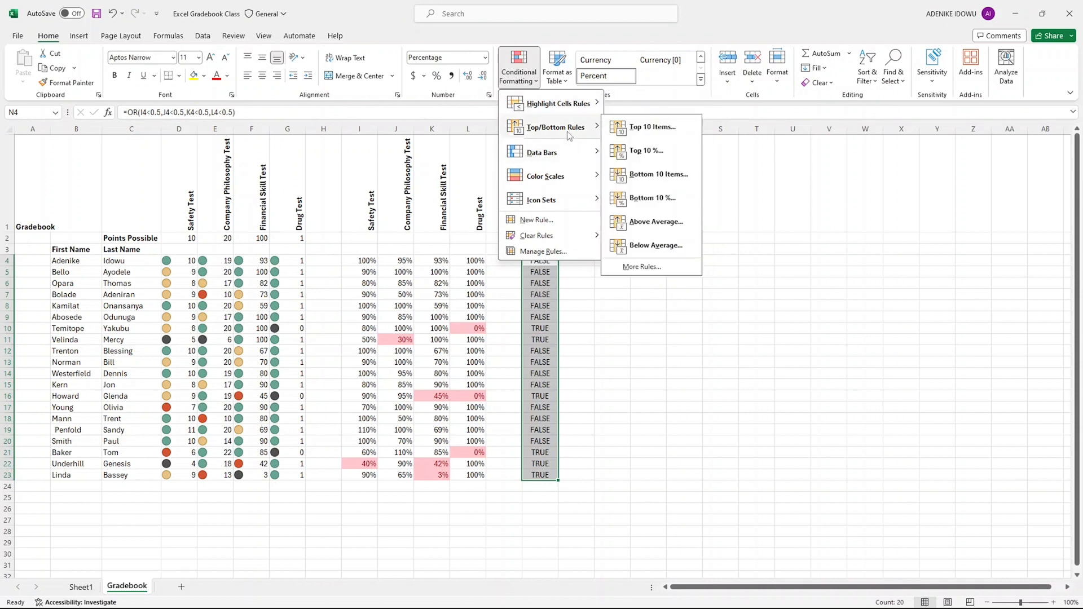
mouse_move(577, 101)
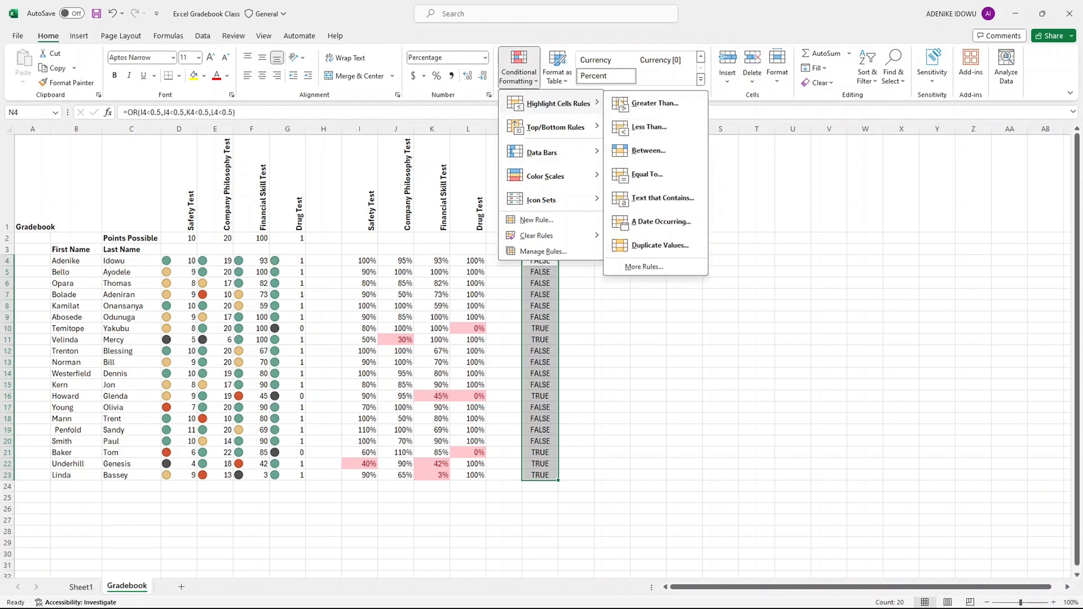
click(649, 175)
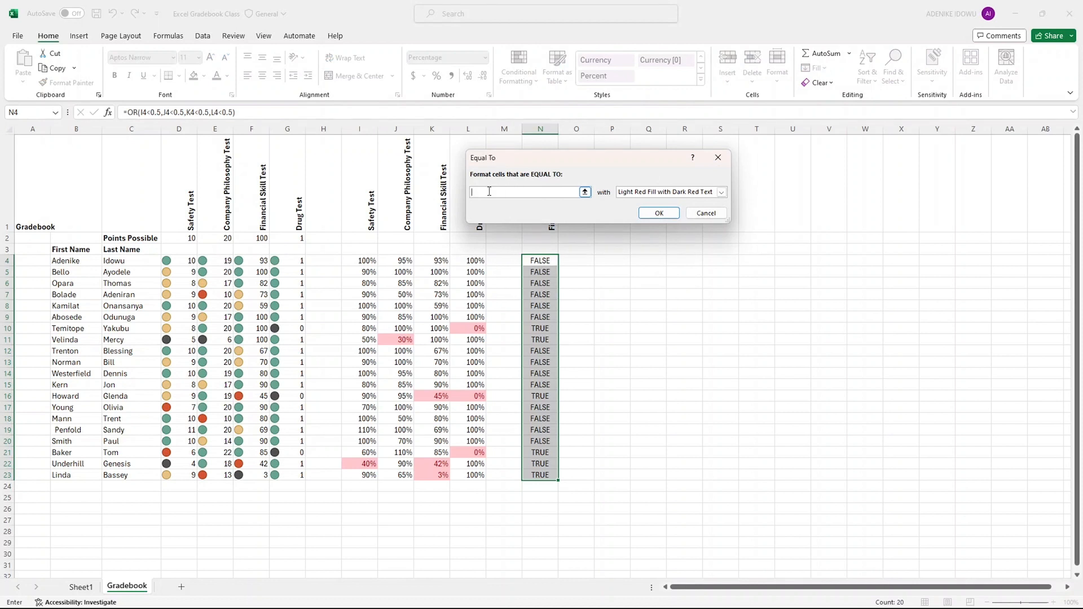
mouse_move(635, 608)
text(ue)
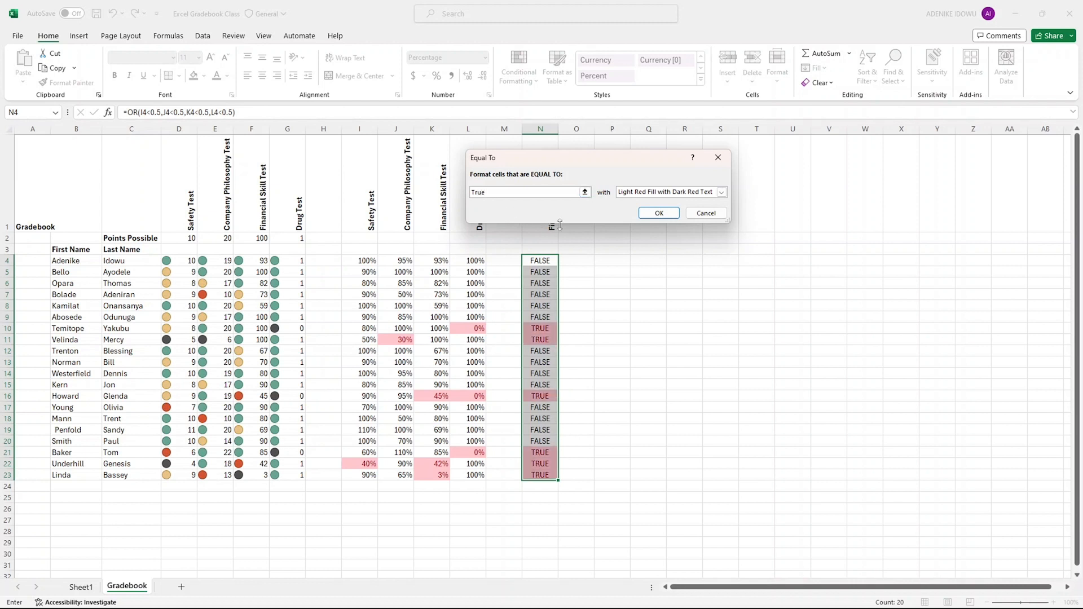
click(659, 213)
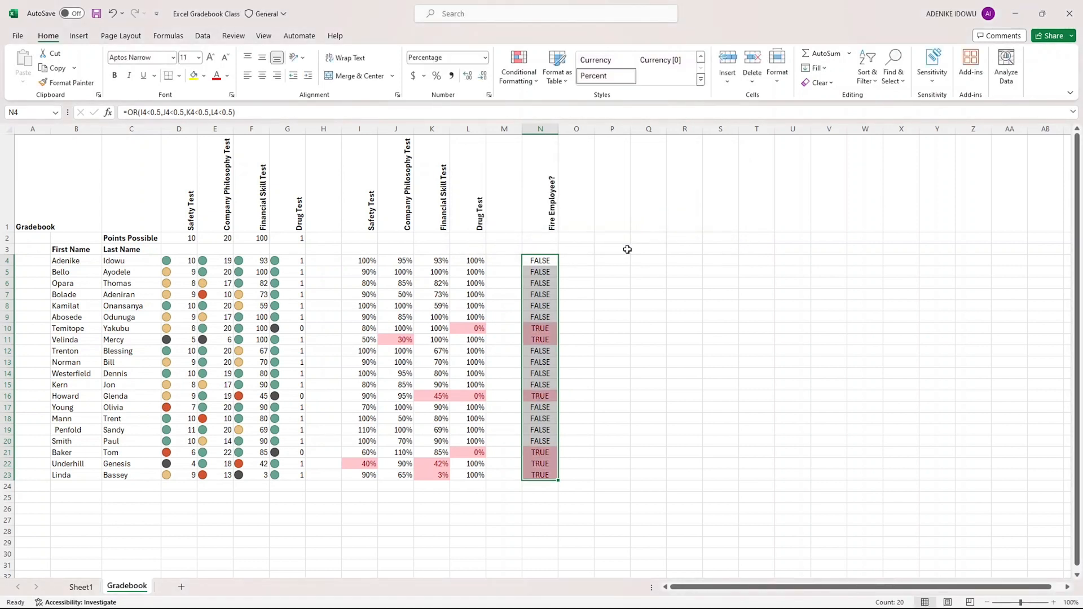
click(585, 308)
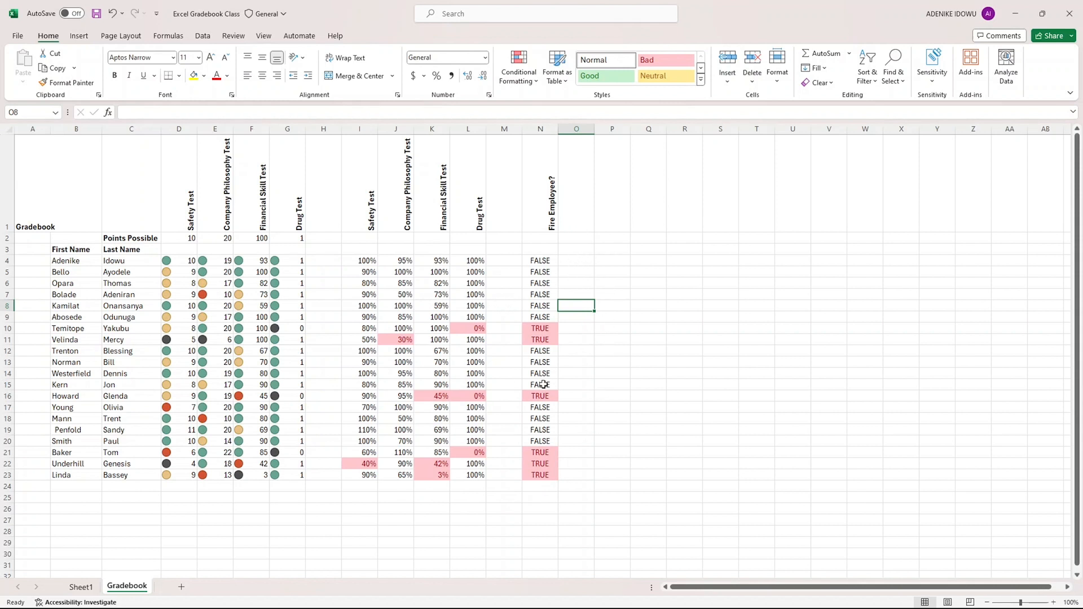
- Enter the labels MAX, MIN and AVERAGE in cells B25, B26 and B27 below the employee list
scroll(542, 383, down, 3)
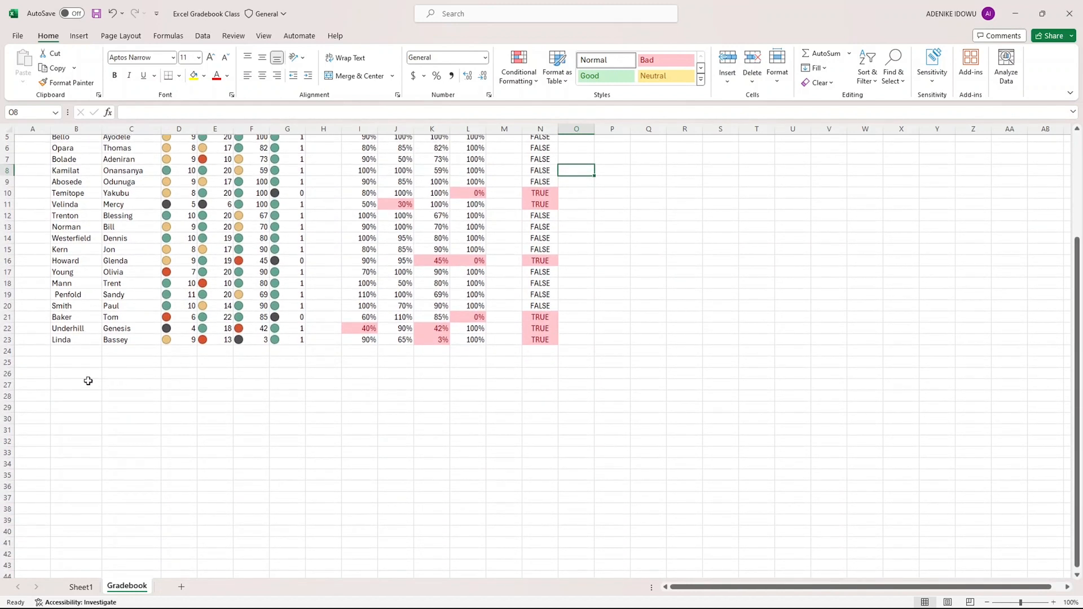
click(67, 364)
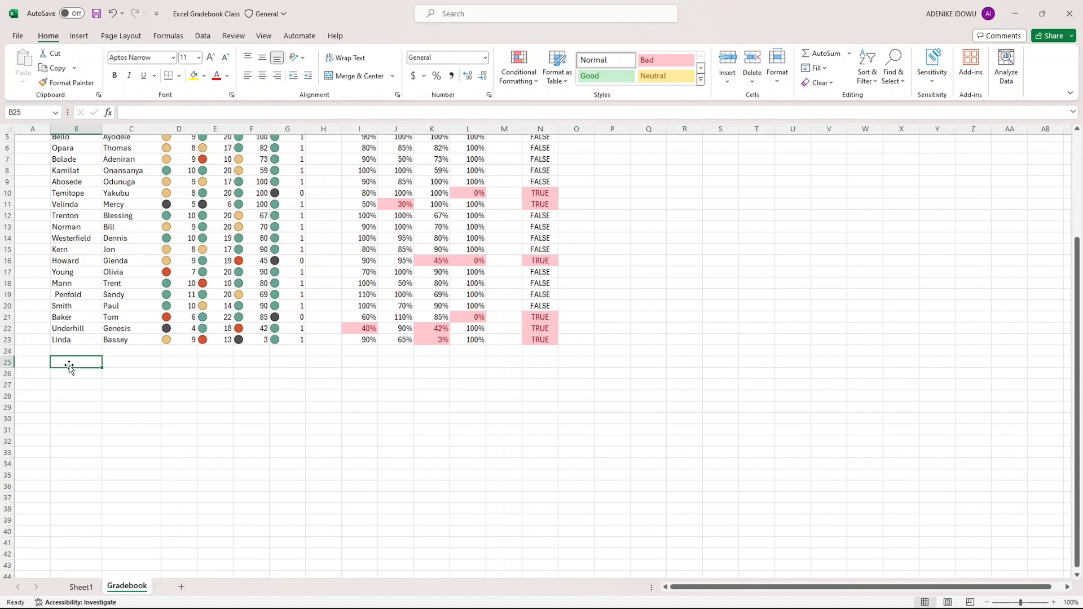
text(MAX)
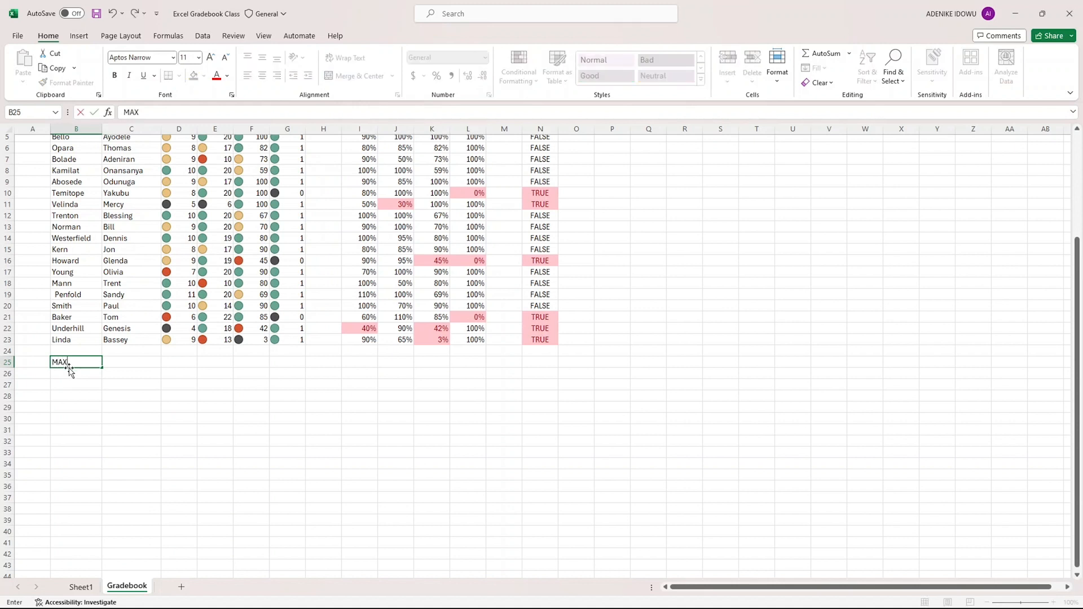
key(Return)
text(MIN)
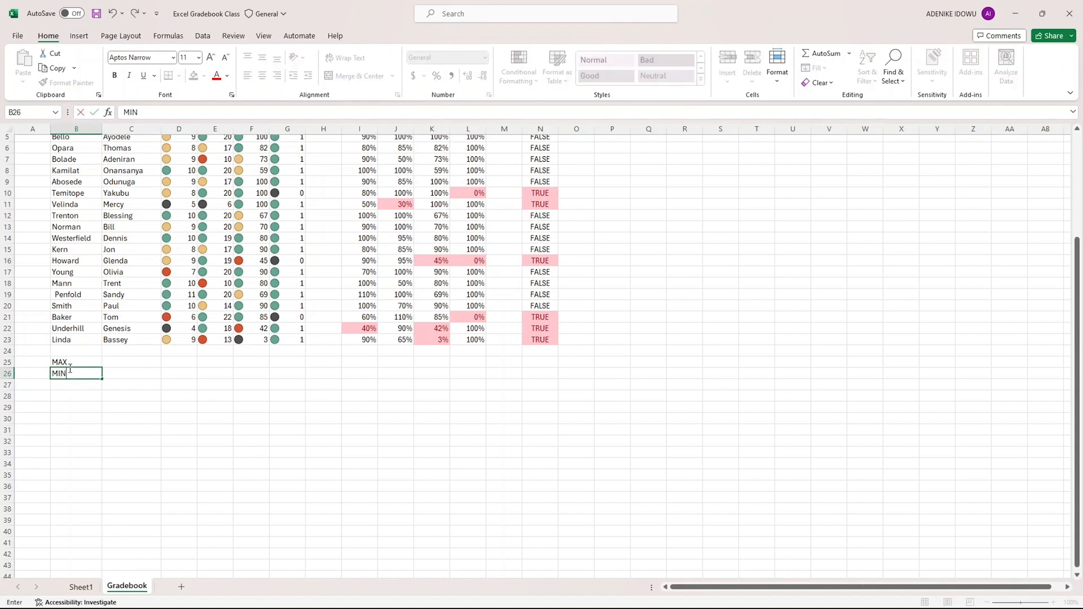
key(Return)
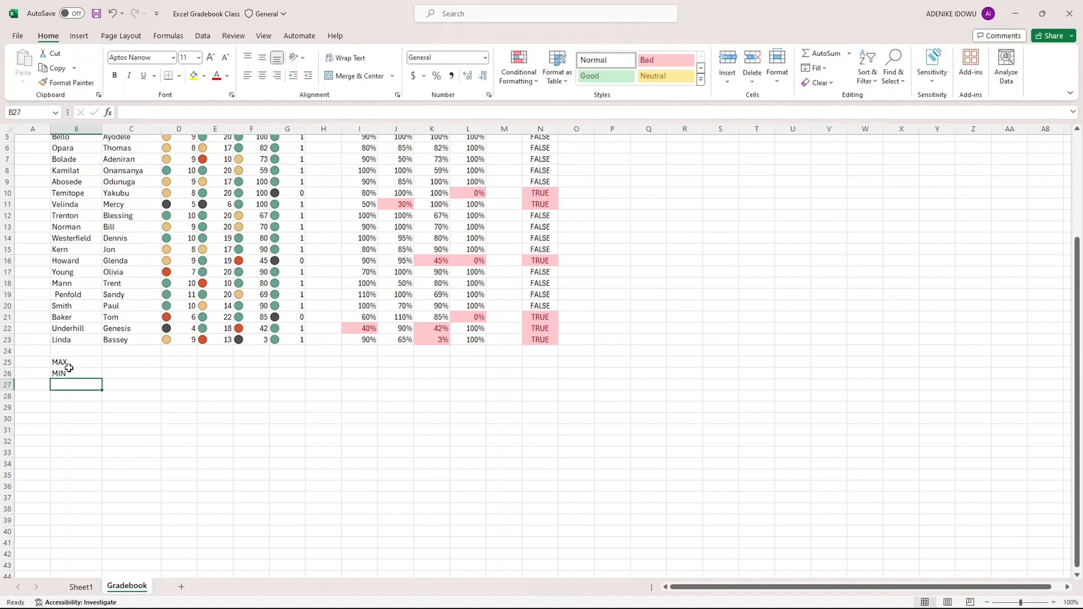
text(AVERAGE)
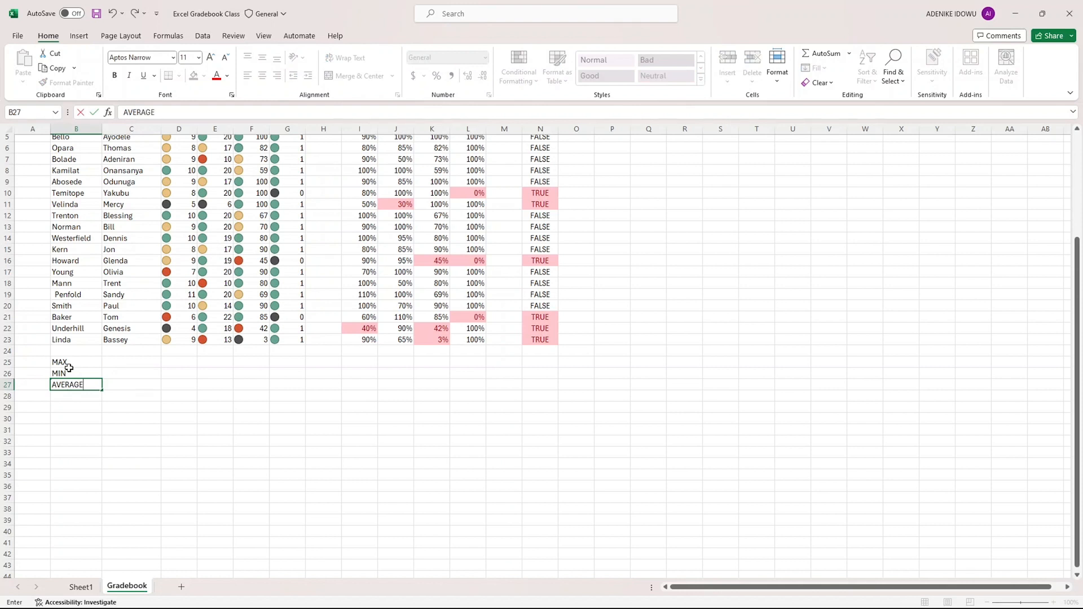
click(141, 364)
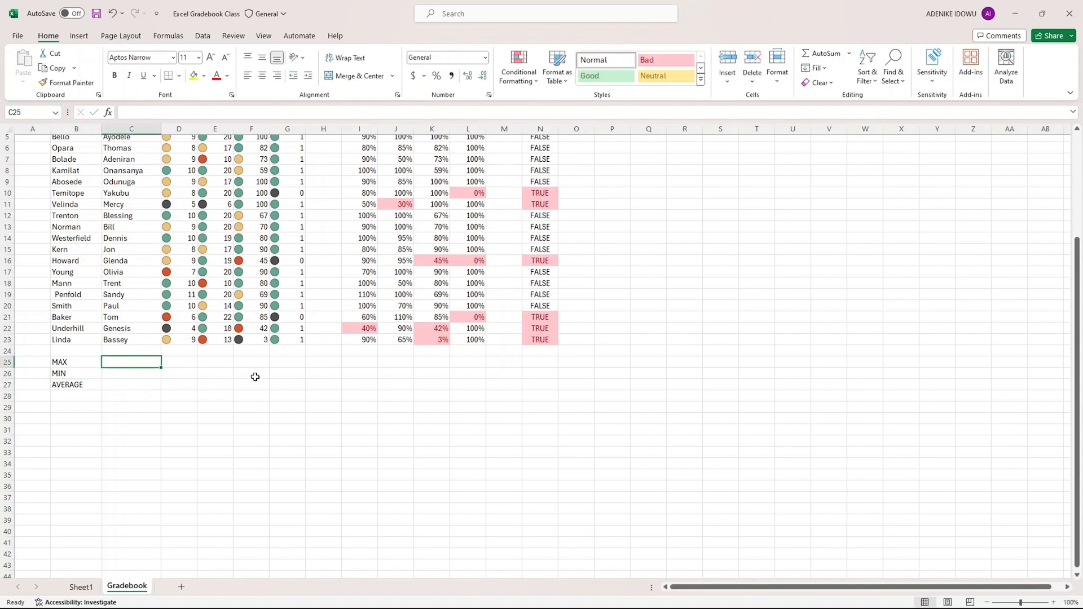
- In D25, enter a MAX formula over the Safety Test scores in D4:D23
click(185, 366)
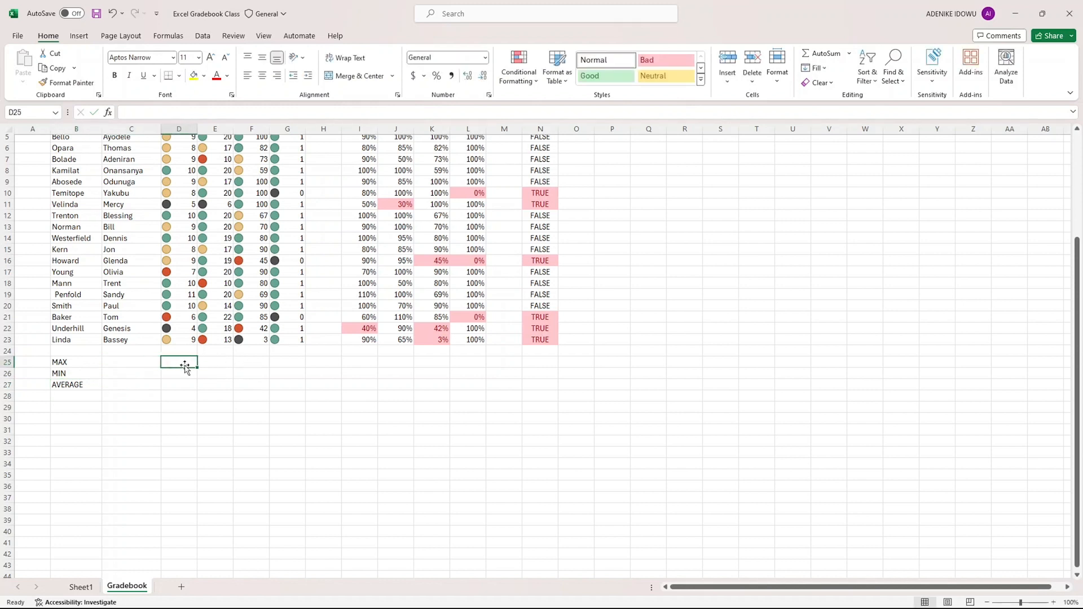
text(=)
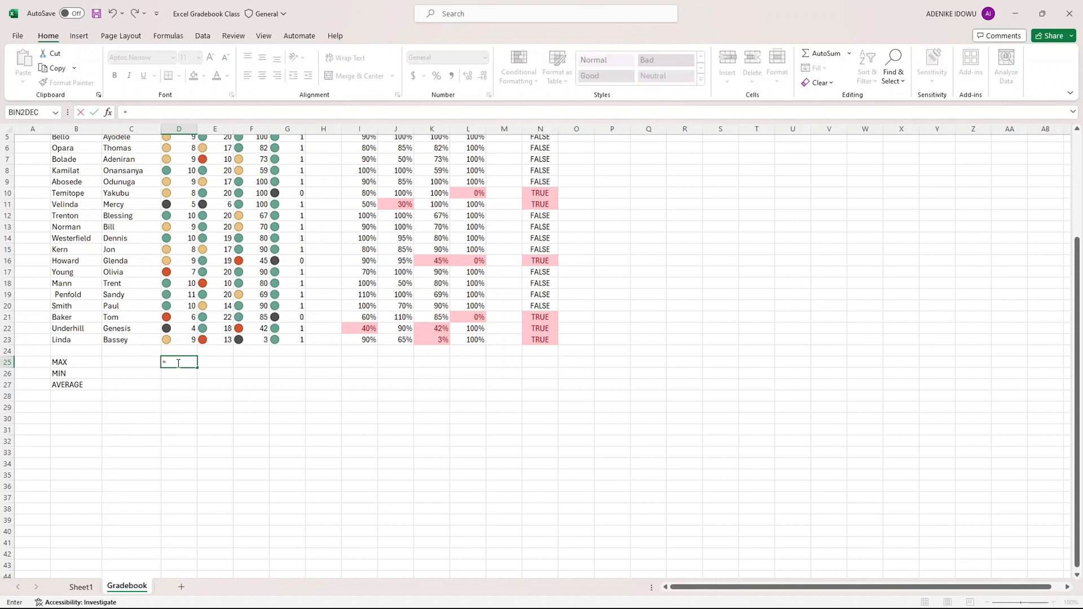
text(M)
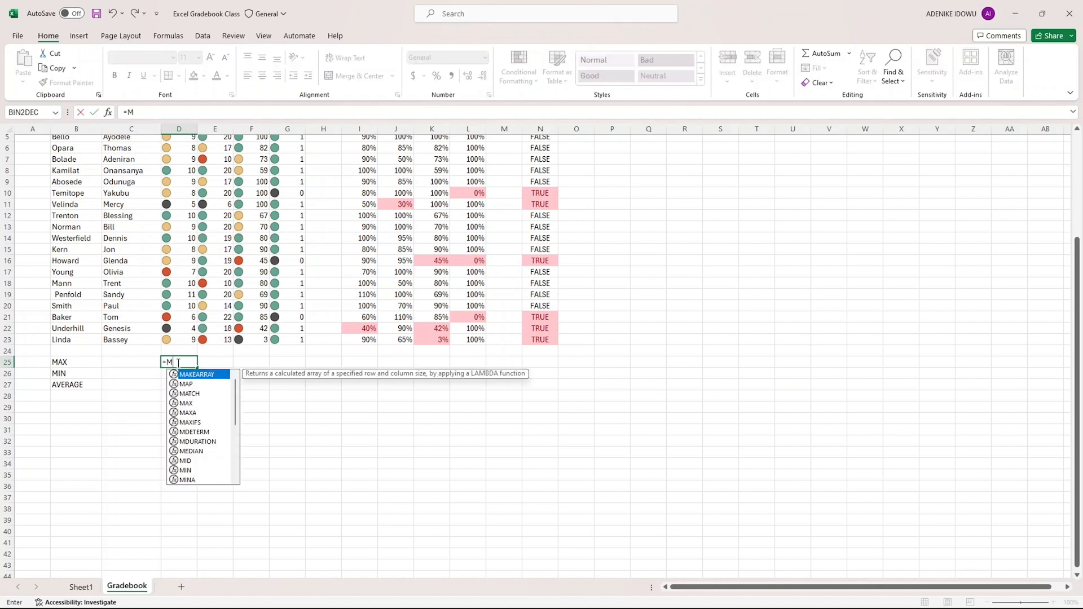
text(A)
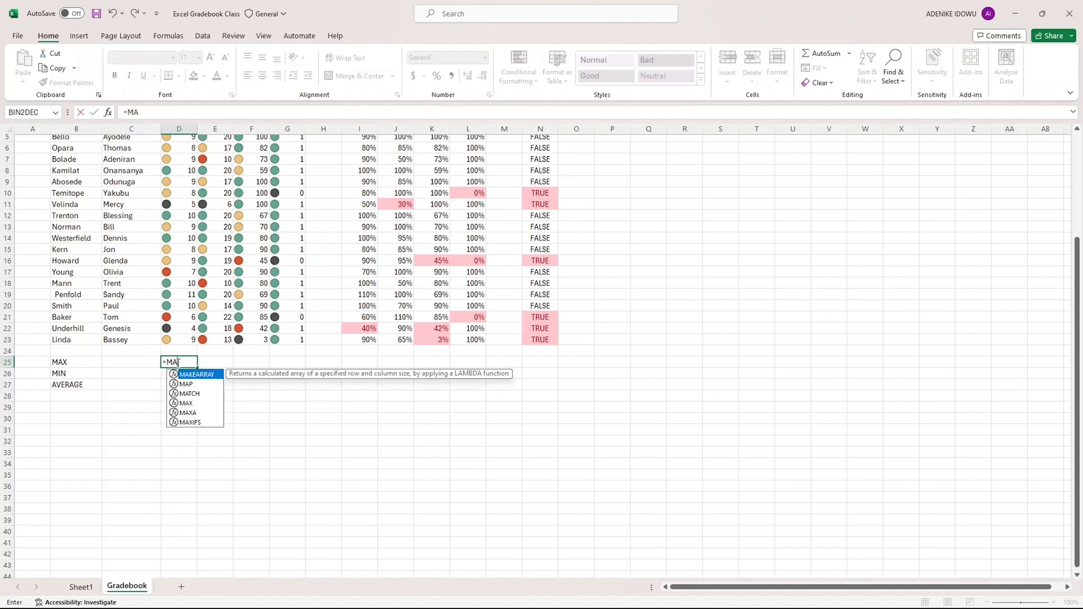
text(X)
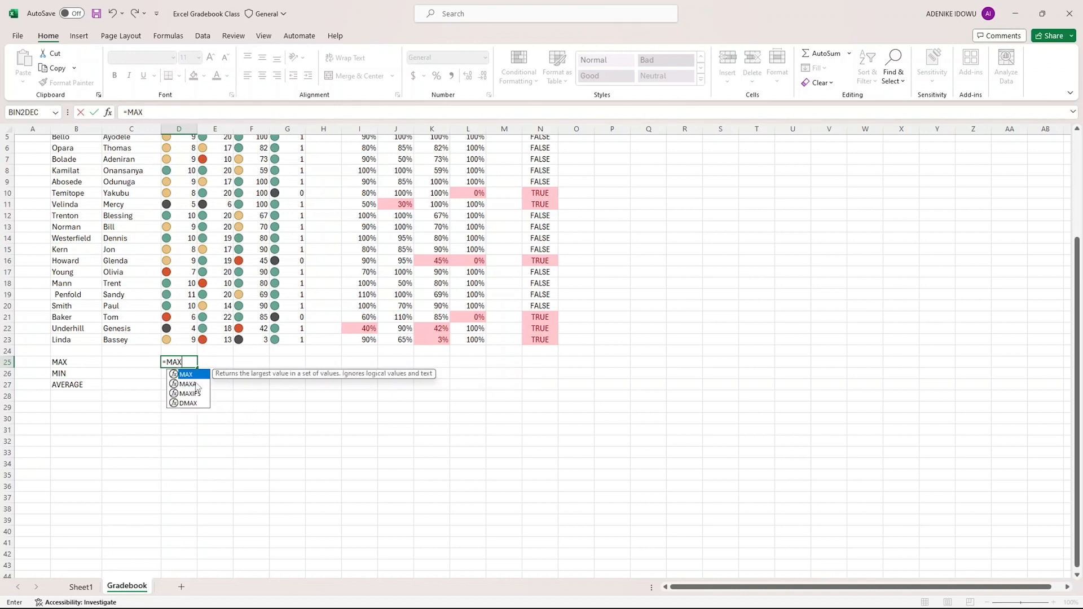
text(()
click(191, 340)
drag(190, 341, 196, 261)
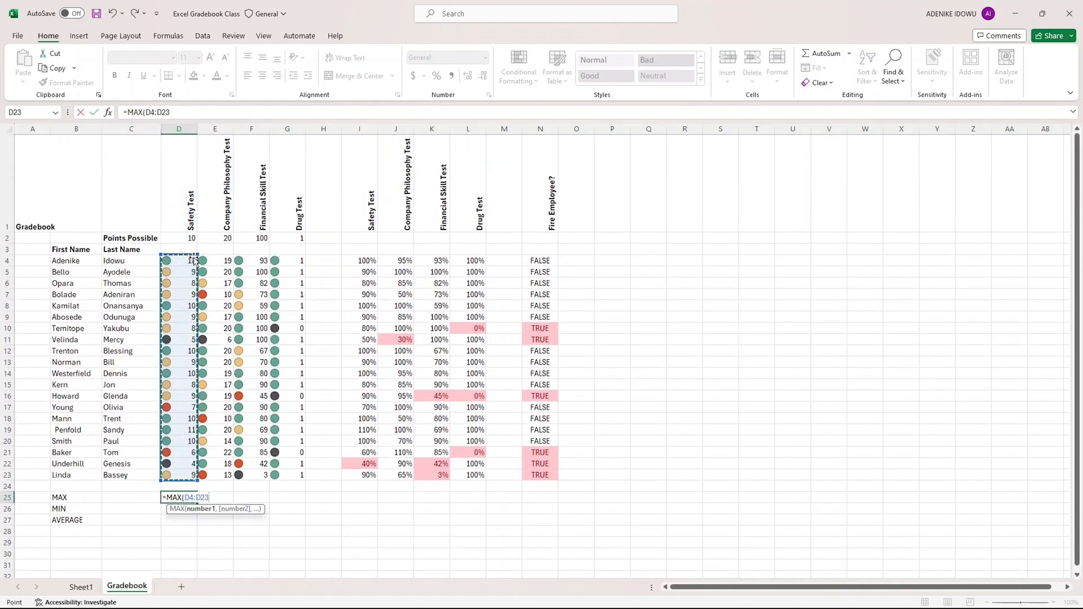
key(Return)
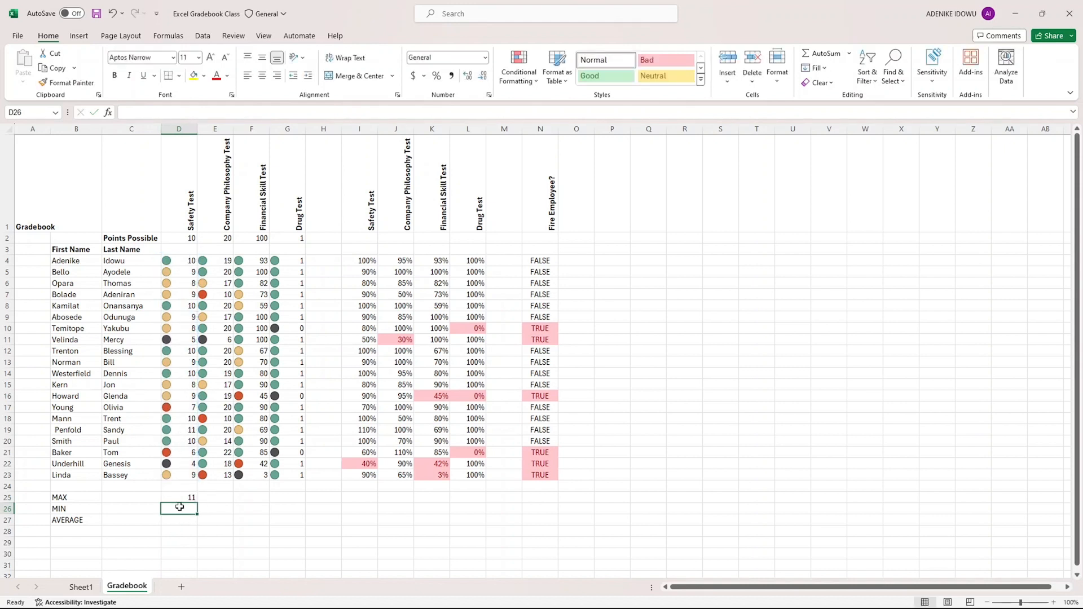
- In D26, enter a MIN formula over the Safety Test scores in D4:D23
text(=MIN)
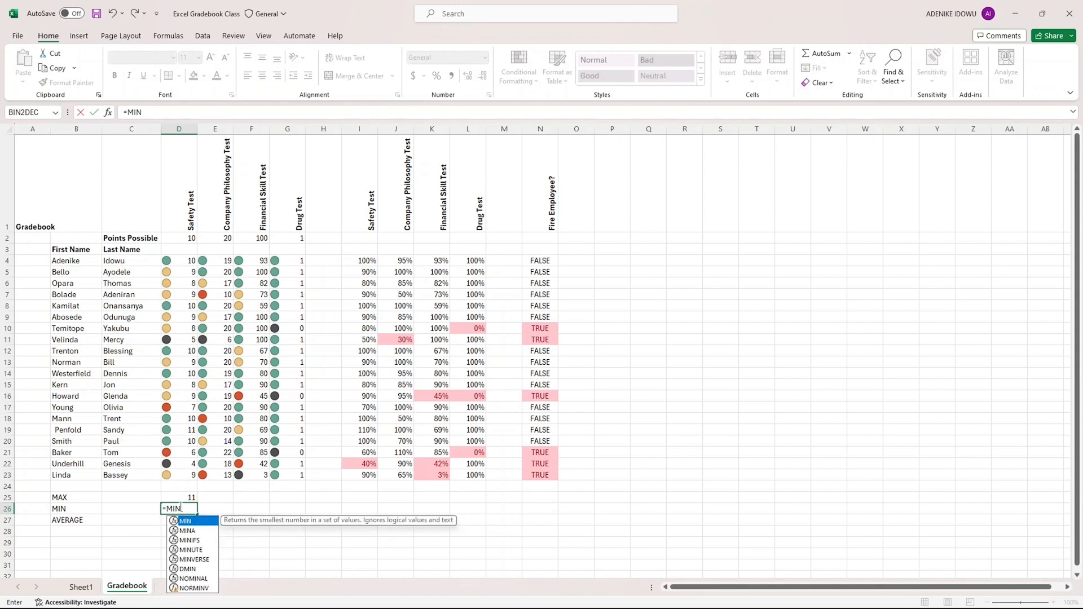
text(()
drag(184, 477, 192, 265)
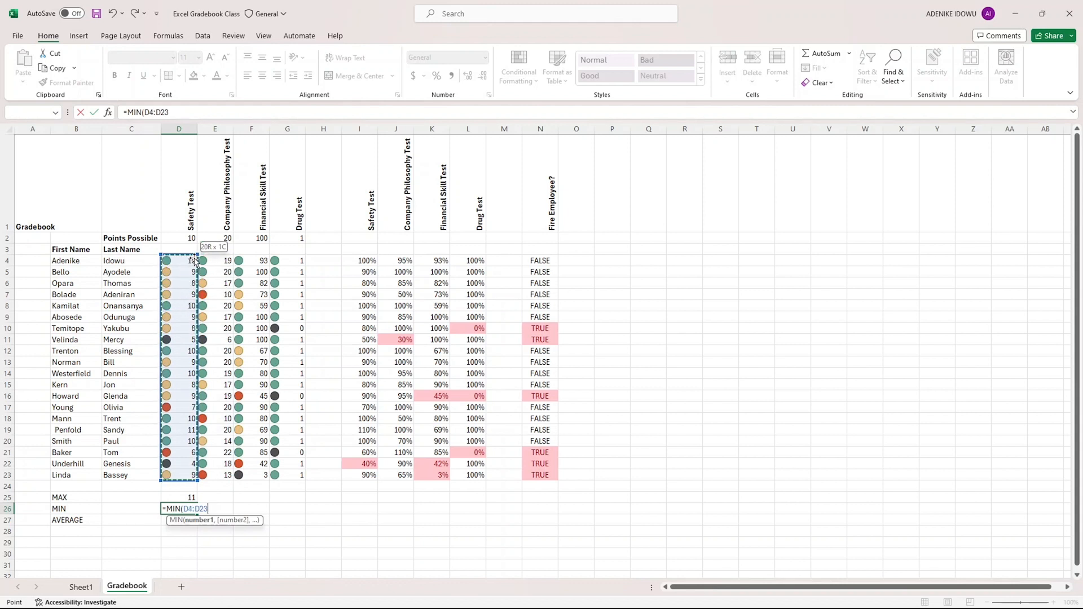
key(Return)
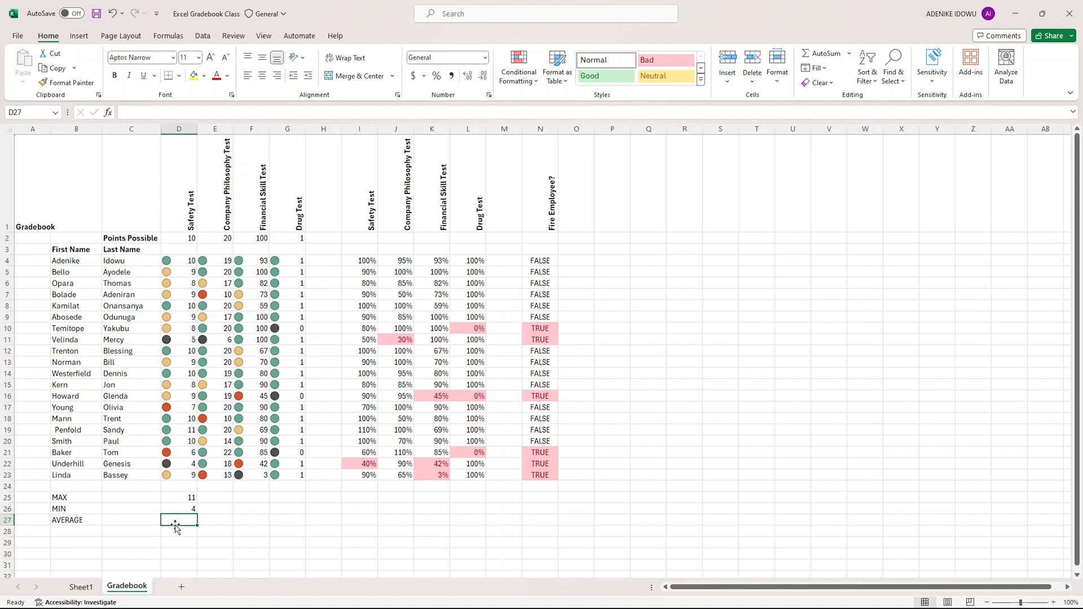
- In D27, enter an AVERAGE formula over the Safety Test scores in D4:D23
text(=A)
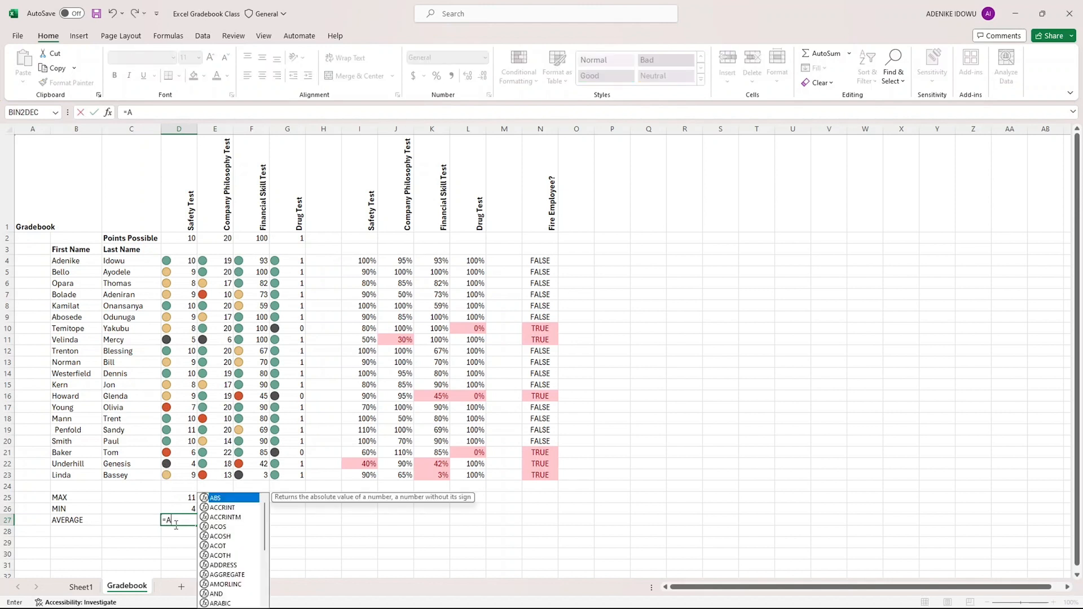
text(VE)
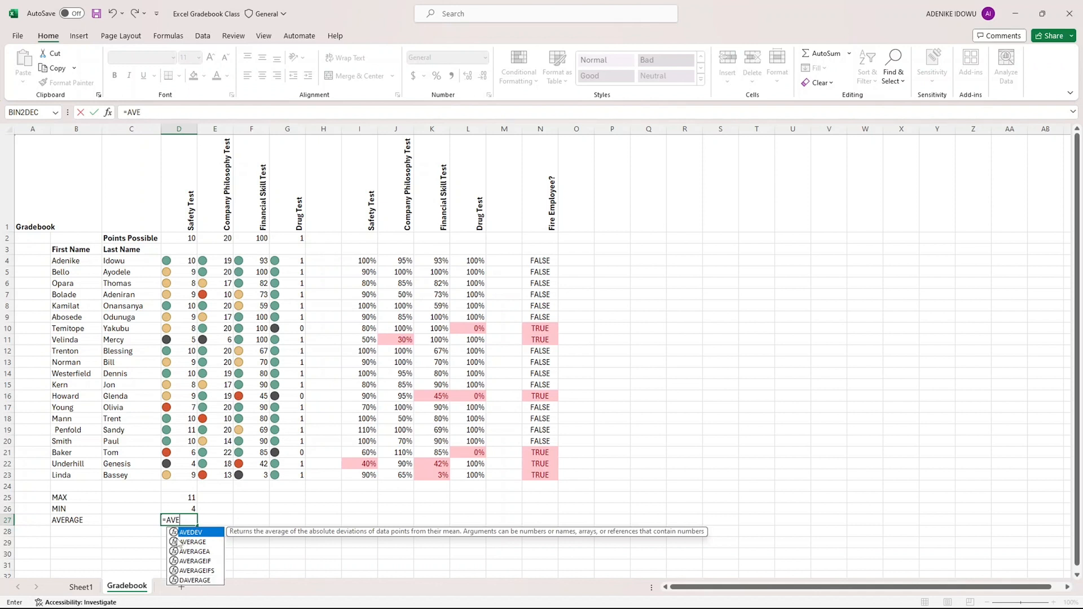
click(187, 542)
double_click(186, 542)
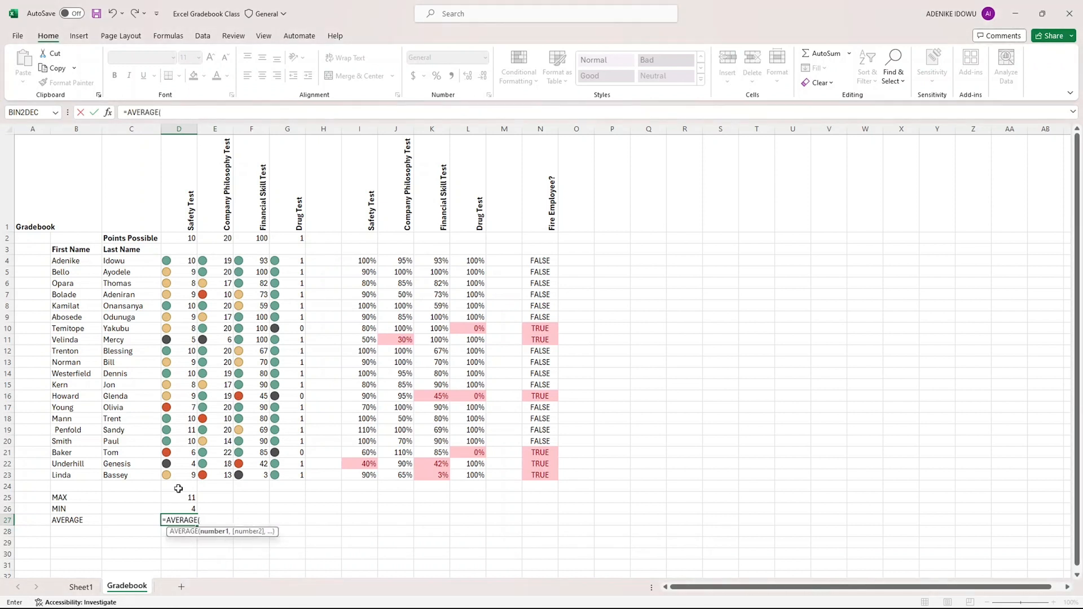
drag(182, 475, 181, 263)
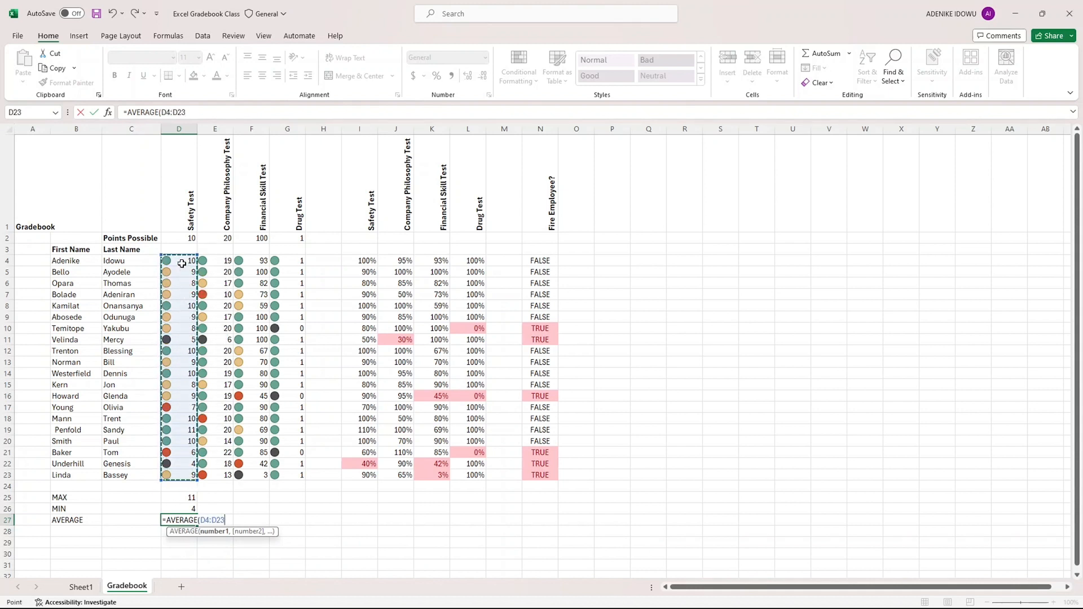
key(Return)
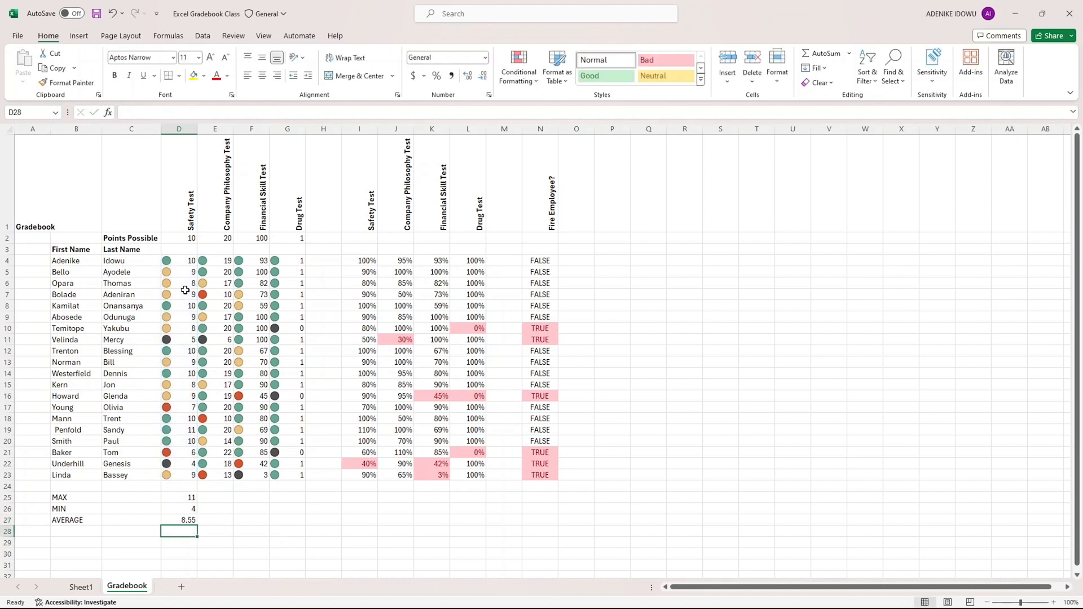
- Fill the MAX, MIN and AVERAGE formulas from D25:D27 across to column G for the other tests
click(185, 494)
drag(184, 496, 308, 525)
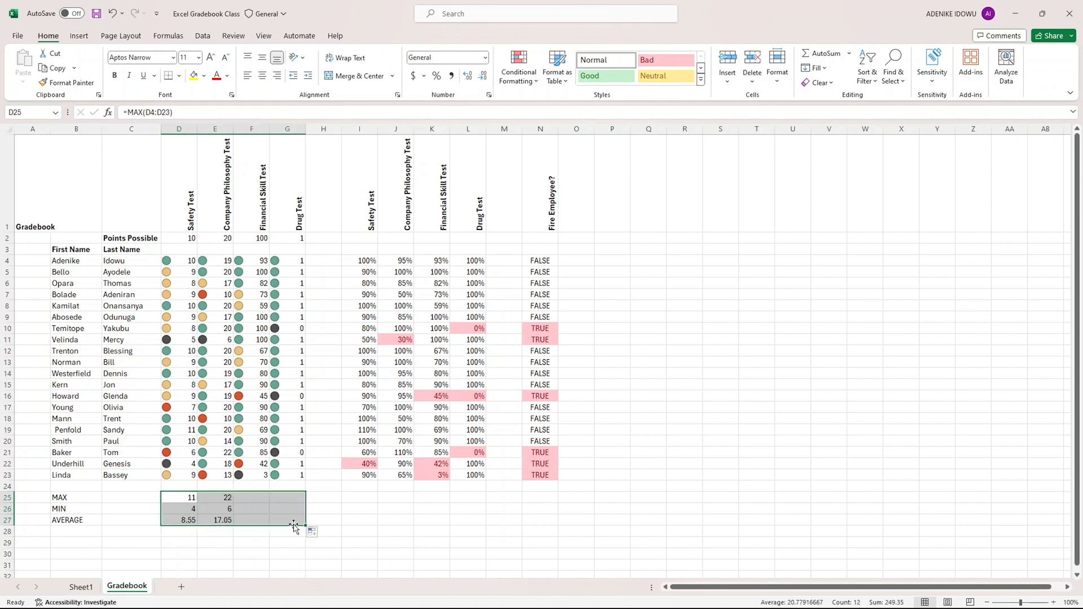
click(333, 520)
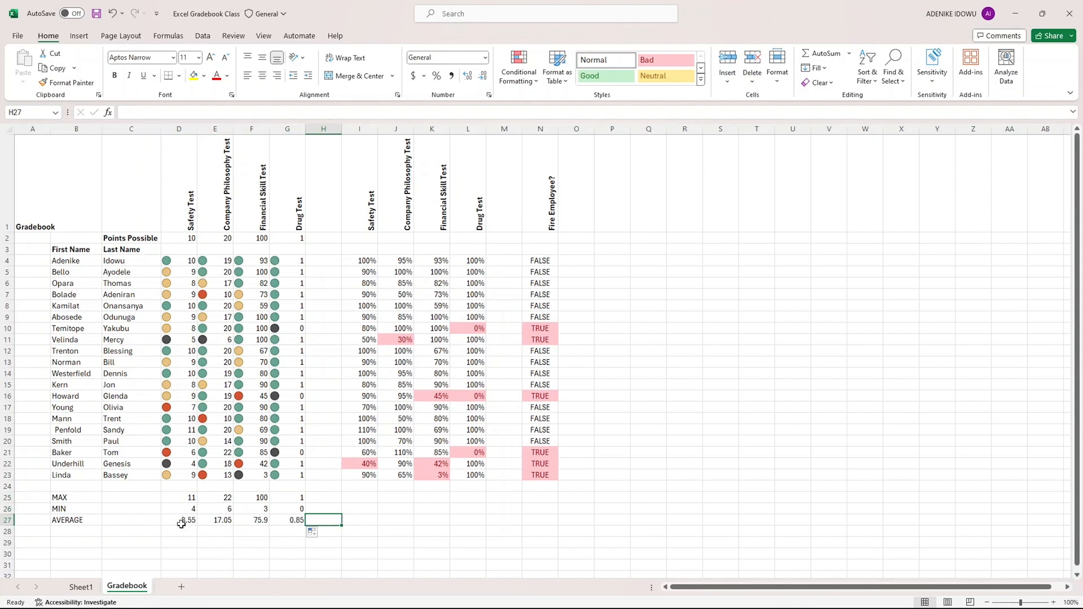
drag(182, 500, 190, 522)
right_click(186, 507)
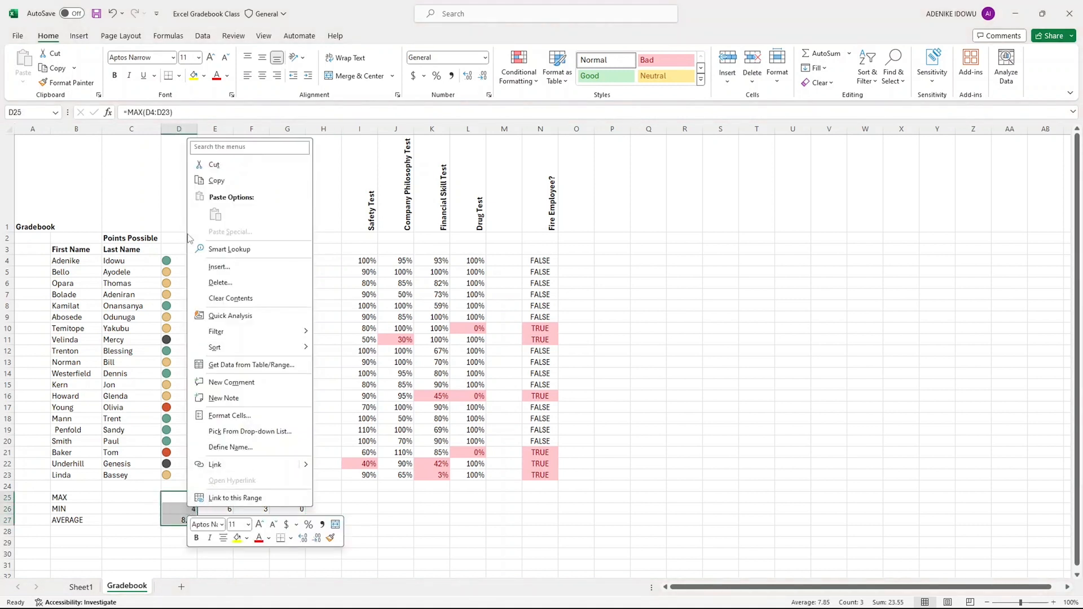
click(216, 181)
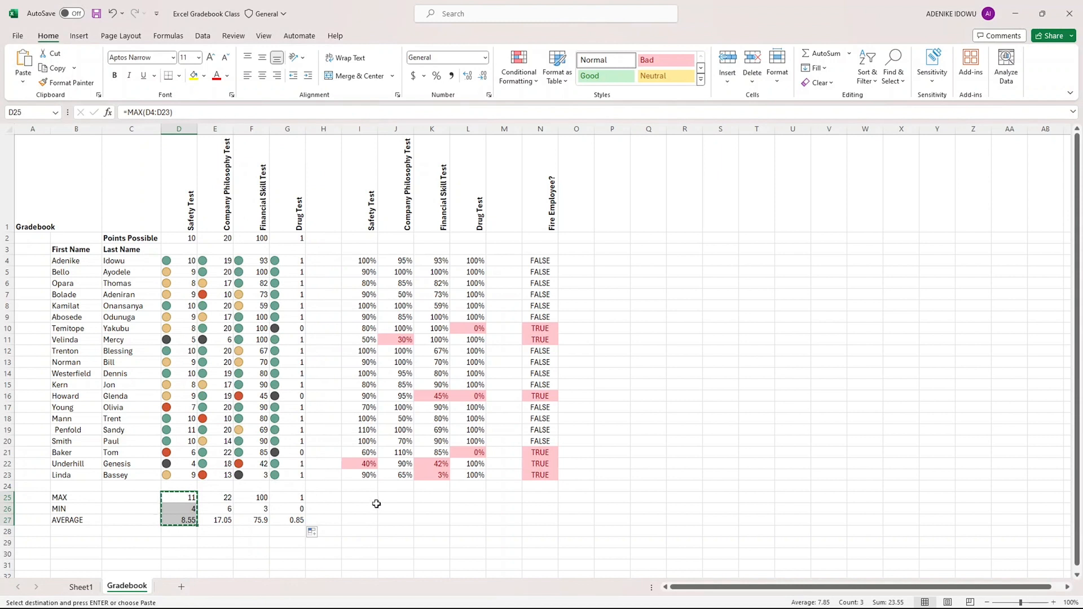
key(Escape)
- Copy the Drug Test summary formulas in G25:G27 and paste them into I25:I27 under the Safety Test percentages
click(294, 499)
drag(294, 499, 293, 519)
right_click(295, 515)
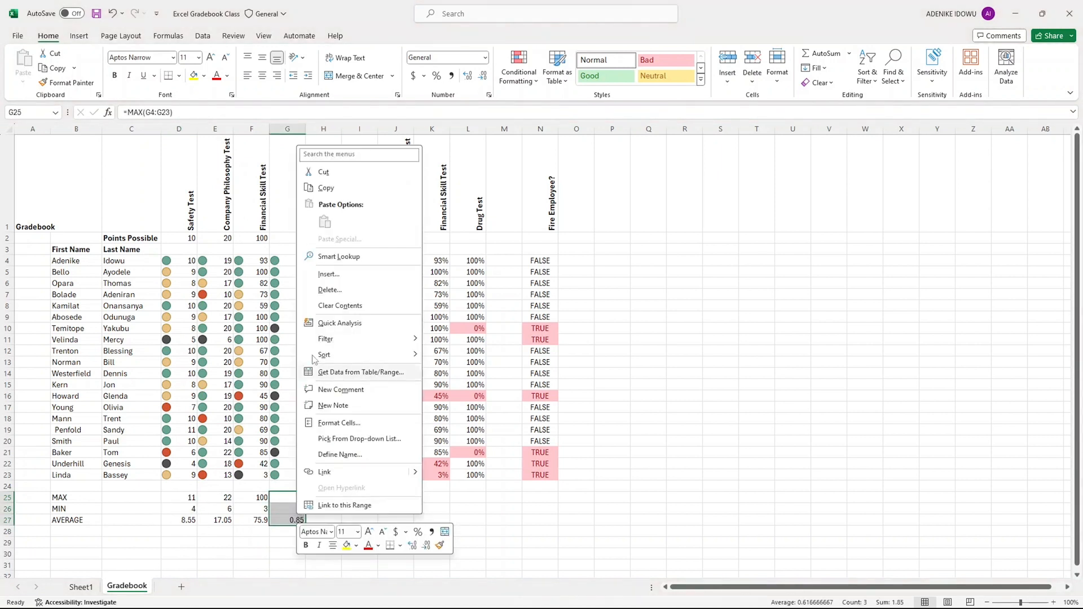
click(323, 188)
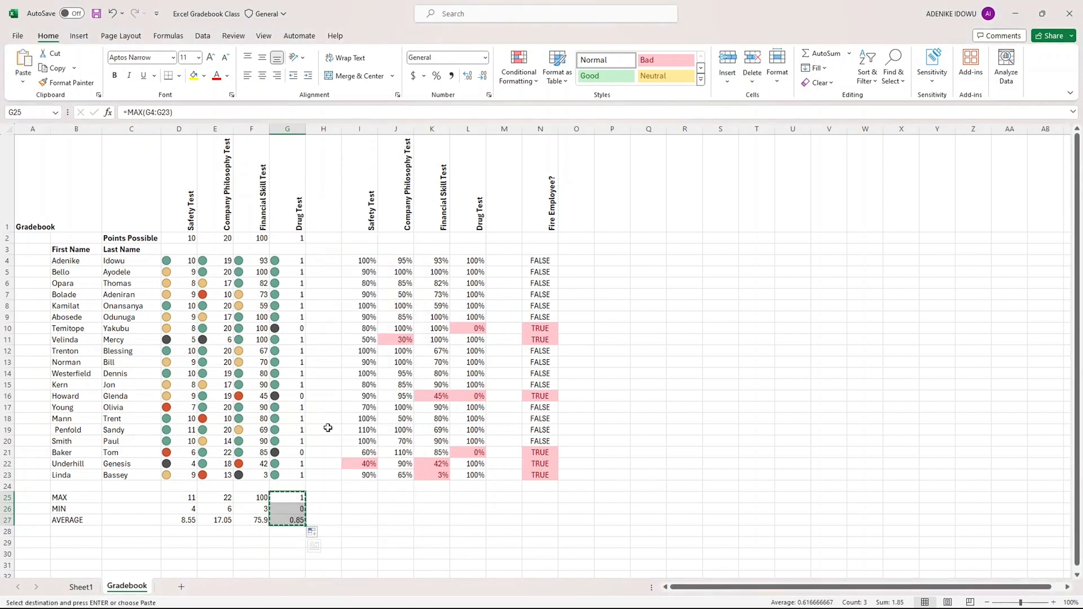
click(365, 499)
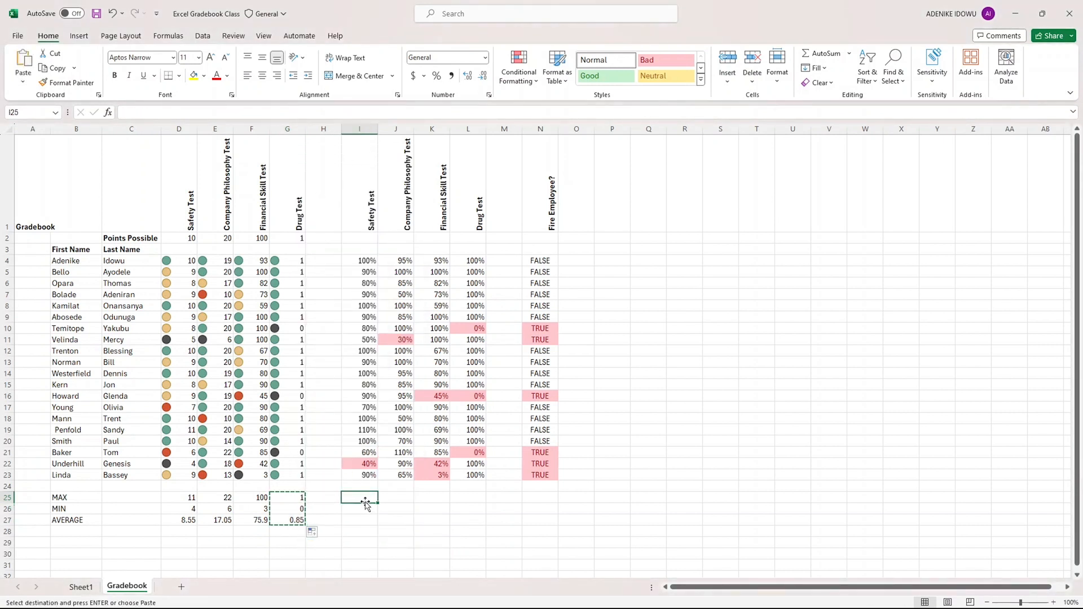
right_click(366, 504)
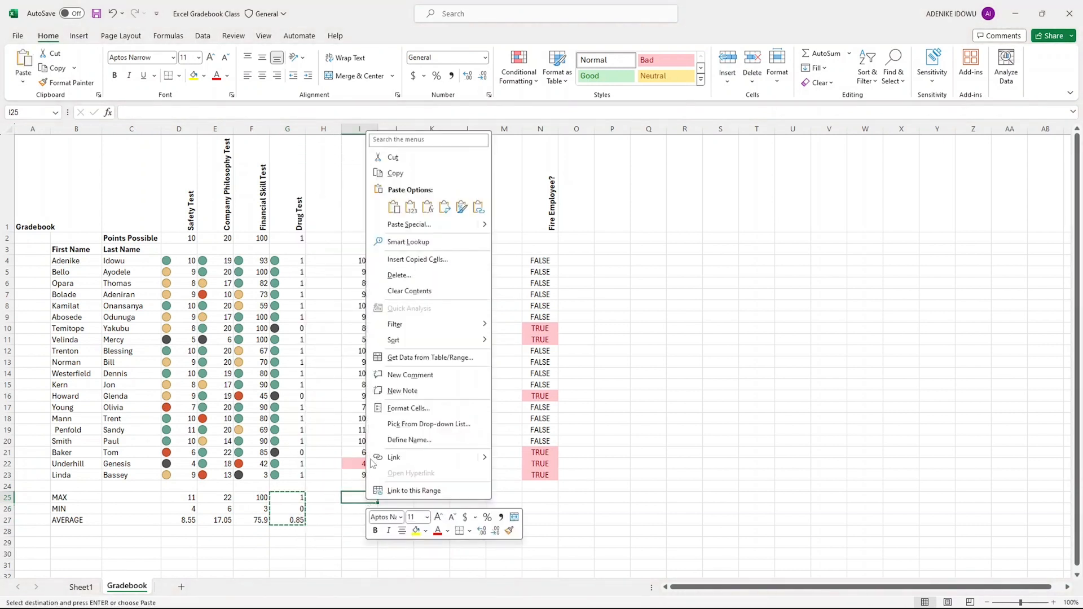
click(394, 207)
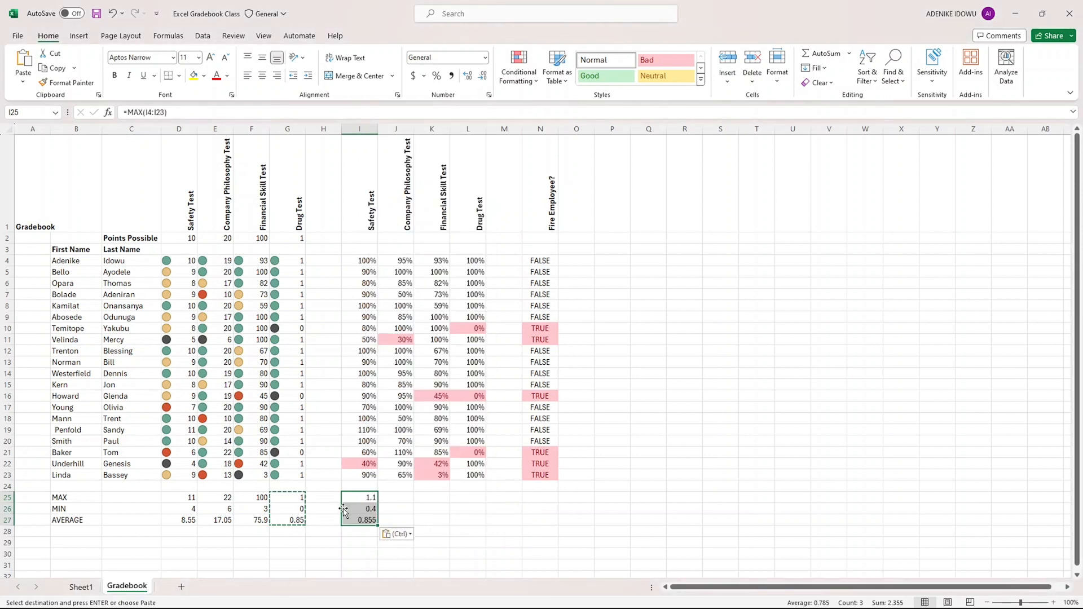
key(Escape)
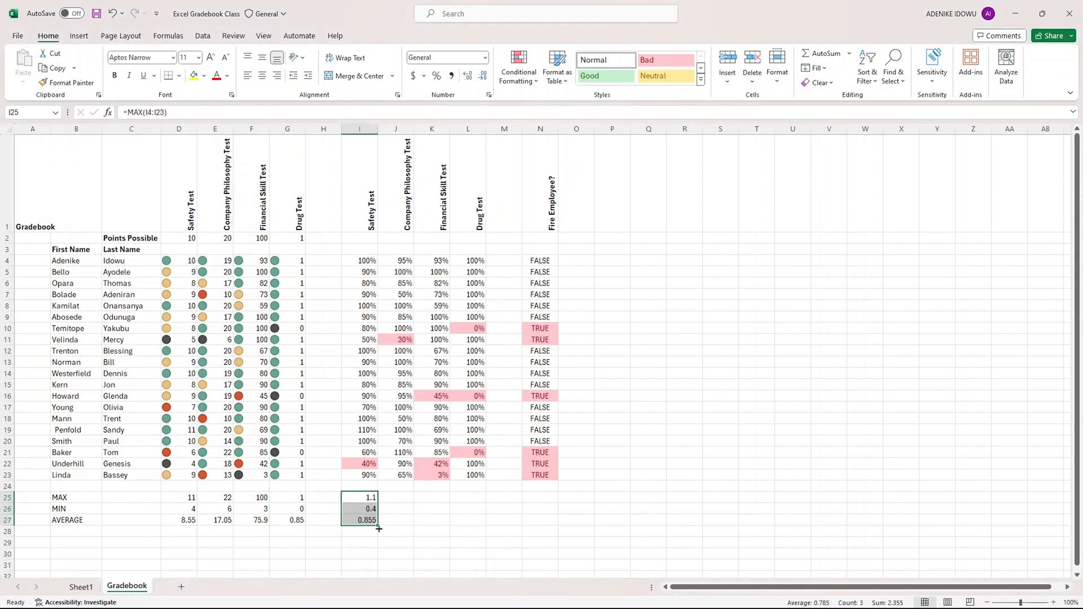
- Fill the summary formulas from I25:I27 across to column L for the remaining percentage columns
drag(378, 524, 532, 527)
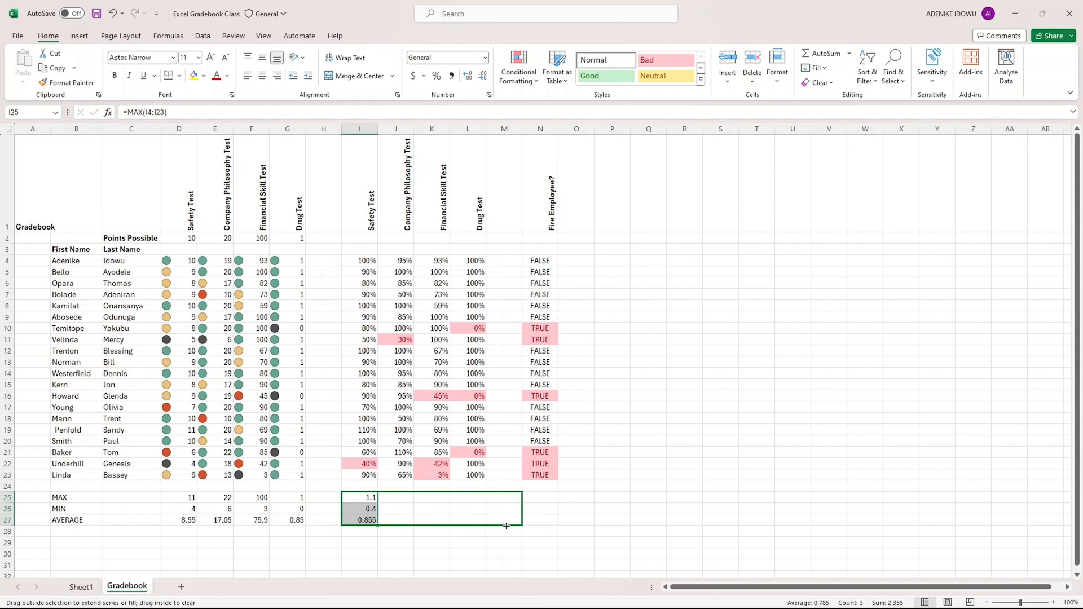
drag(506, 525, 501, 521)
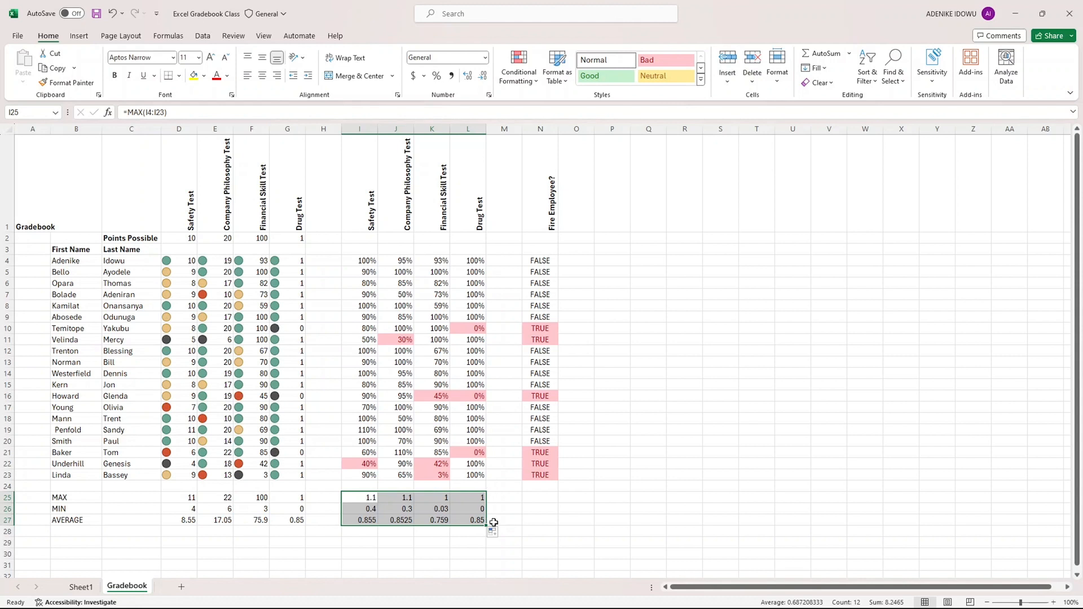
click(507, 520)
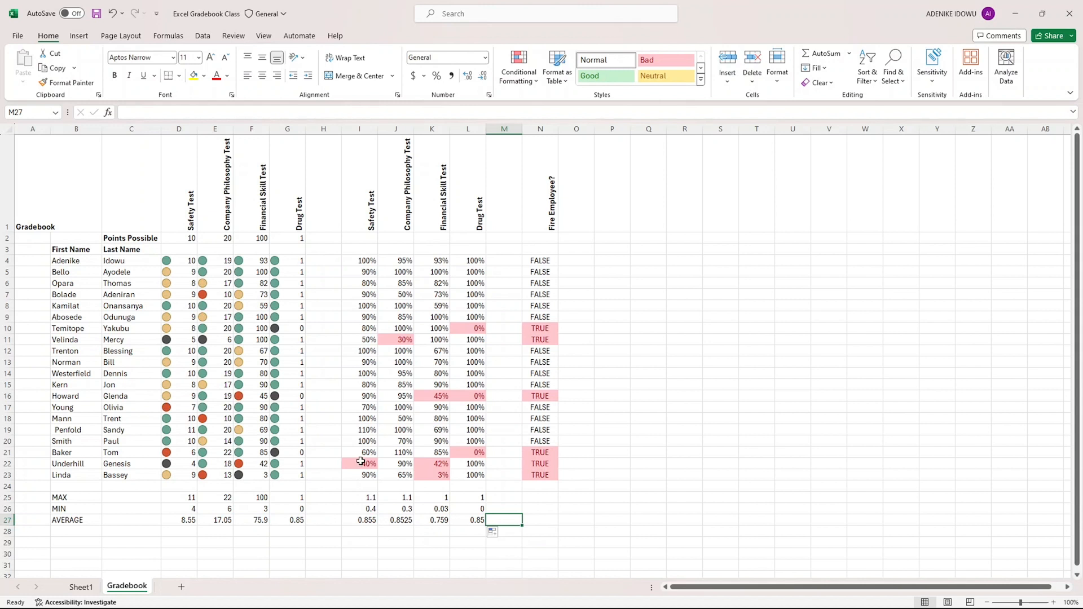
- Format the MAX, MIN and AVERAGE results in I25:L27 as percentages
drag(363, 498, 473, 519)
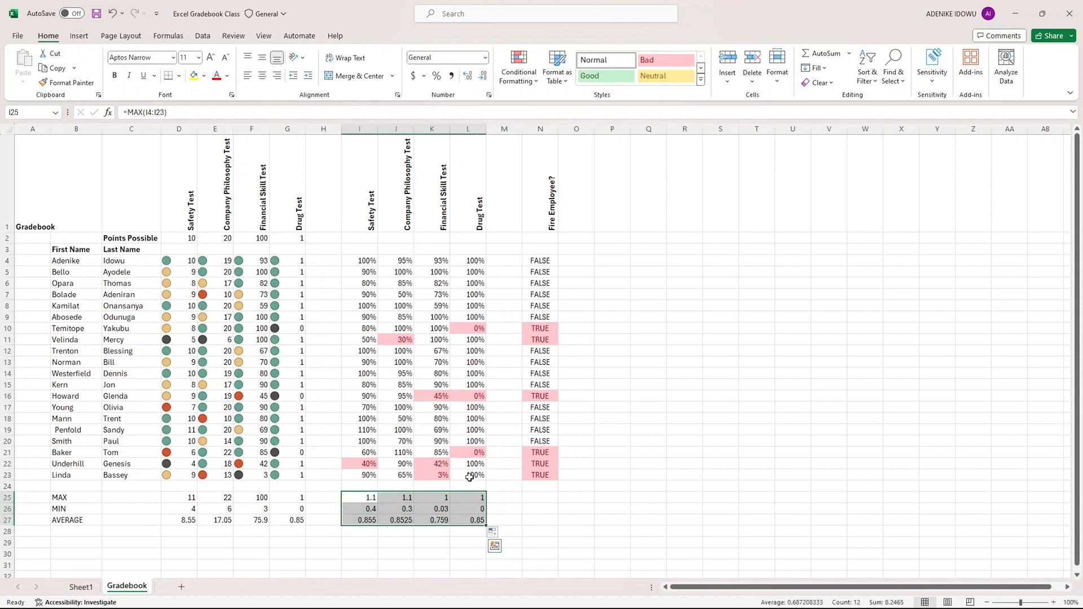
click(414, 75)
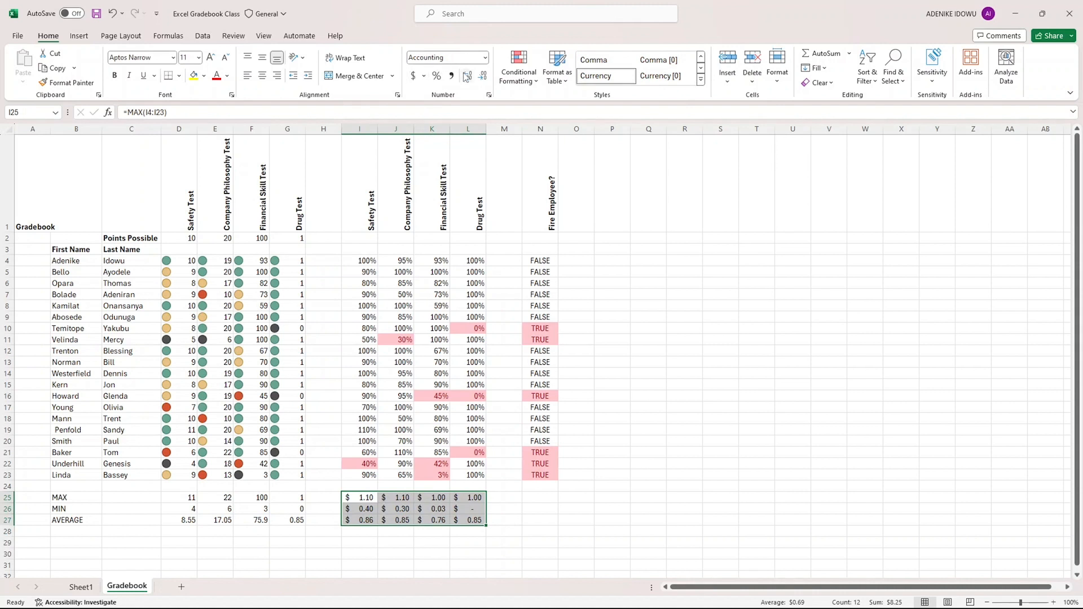
click(436, 76)
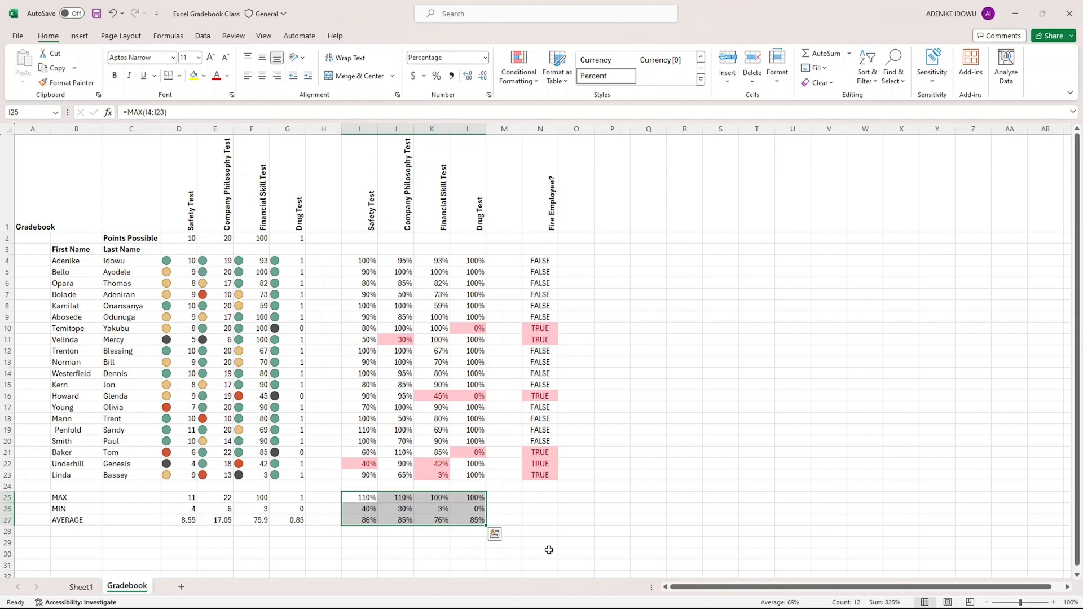
click(509, 517)
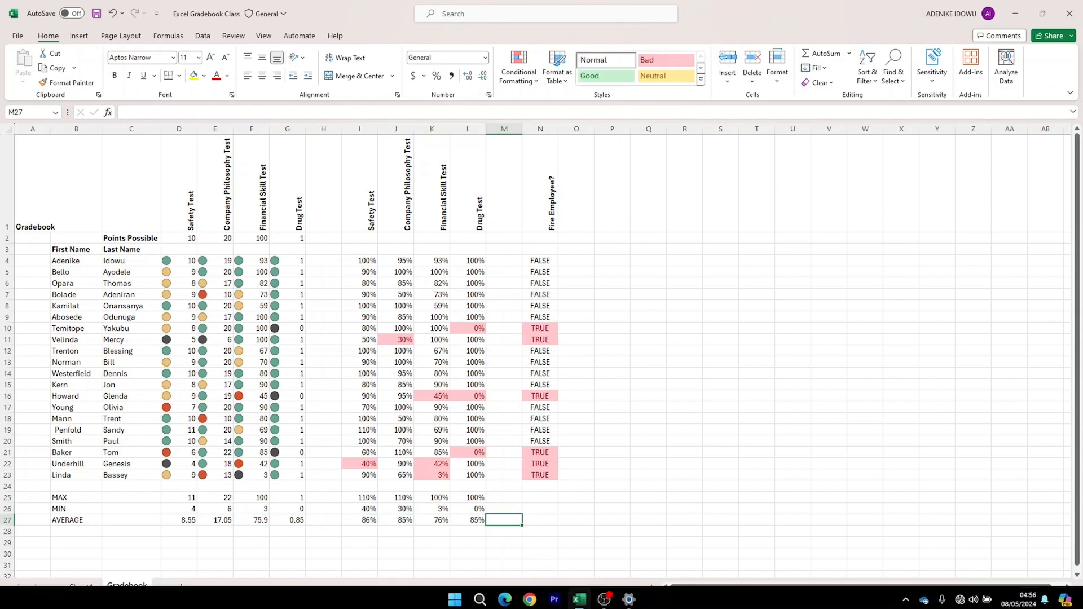
mouse_move(604, 595)
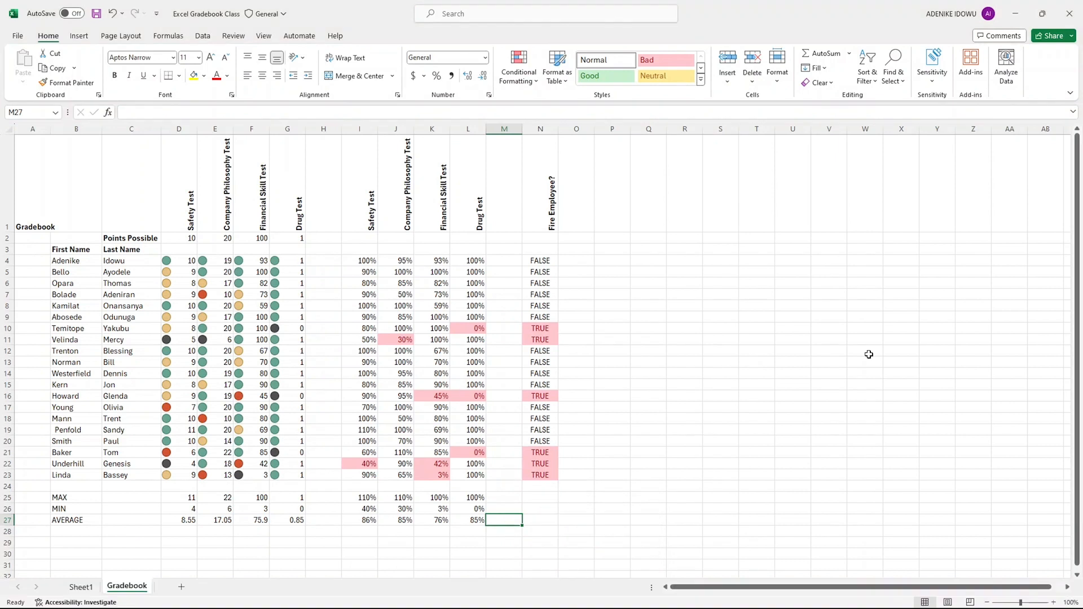
- Insert a 2-D clustered column chart of the Safety Test scores in D4:D23 and move it clear of the data, starting around Q4
click(618, 267)
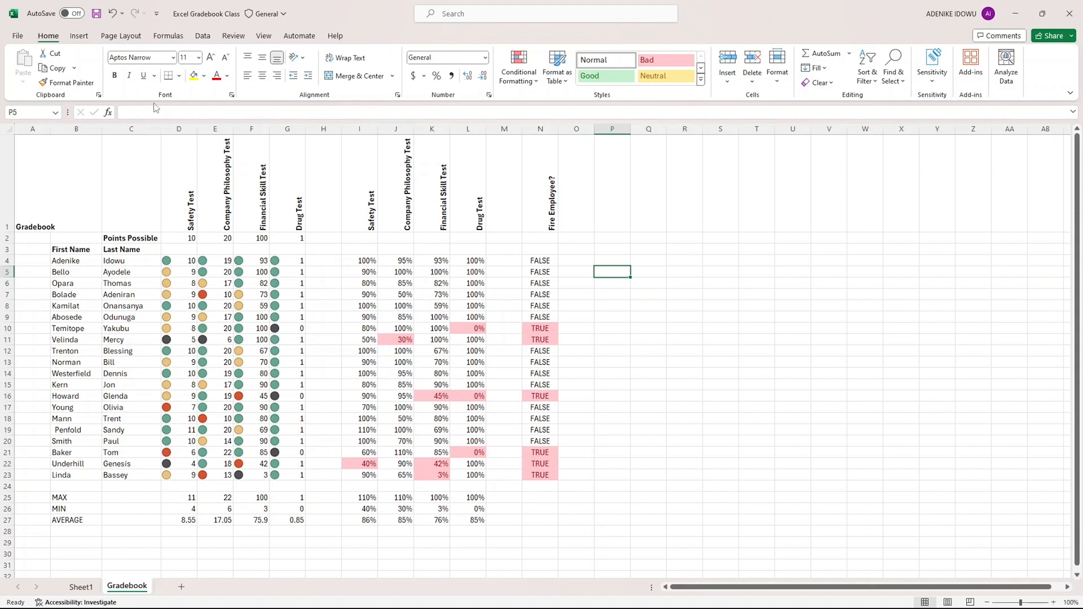
click(78, 36)
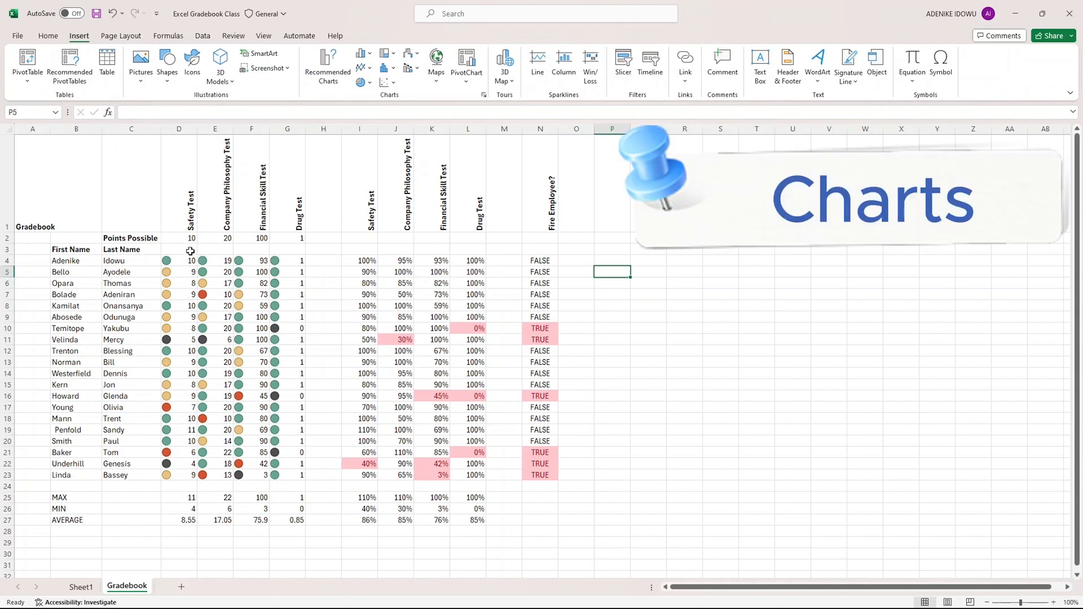
drag(190, 260, 192, 475)
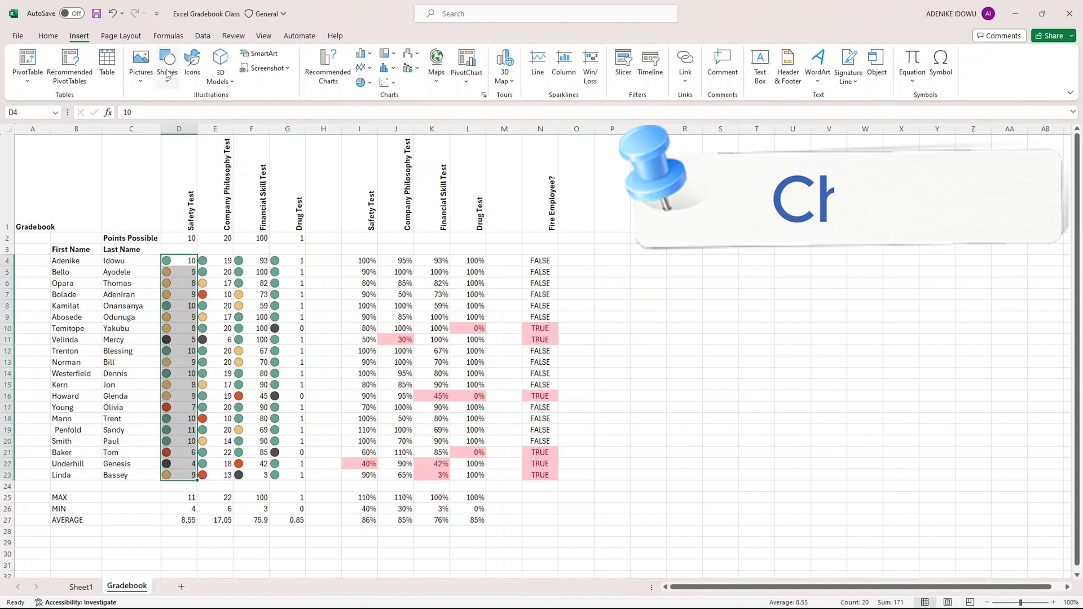
click(364, 54)
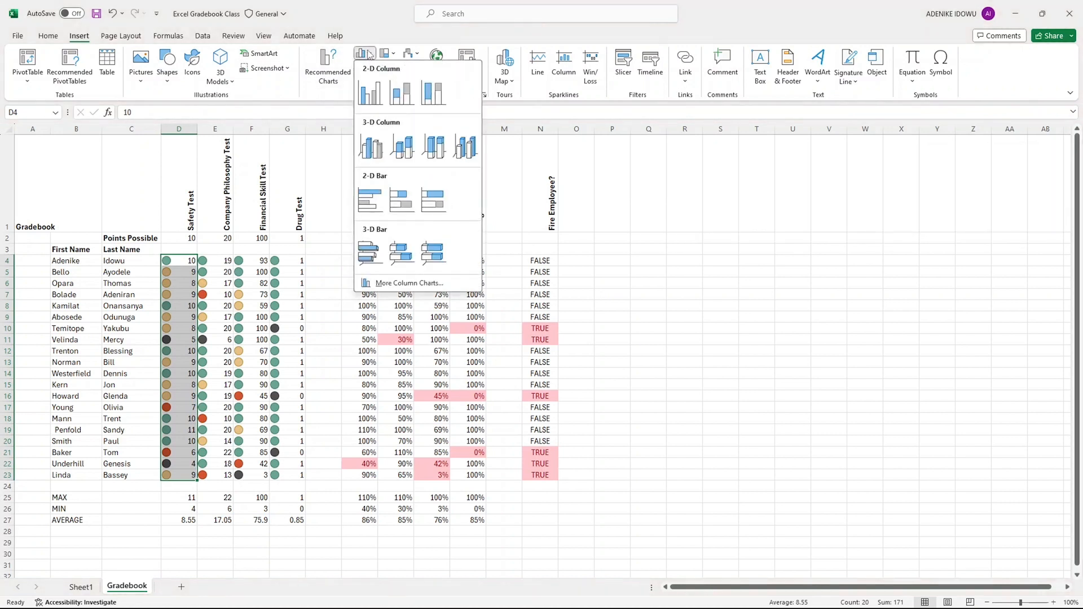
click(368, 96)
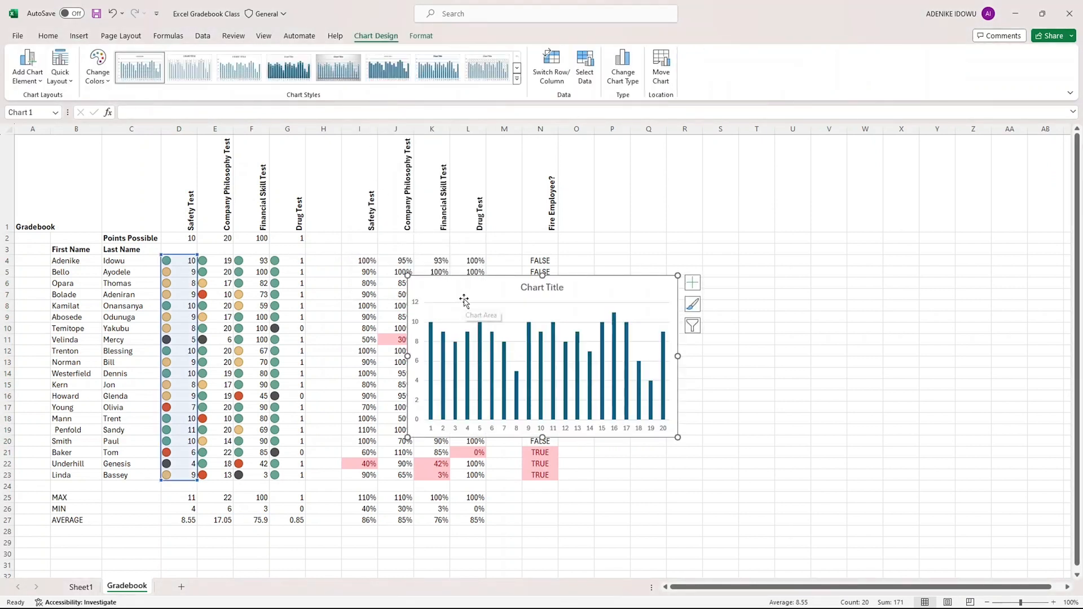
mouse_move(488, 287)
mouse_down()
mouse_move(706, 223)
mouse_move(712, 272)
mouse_move(702, 269)
mouse_up()
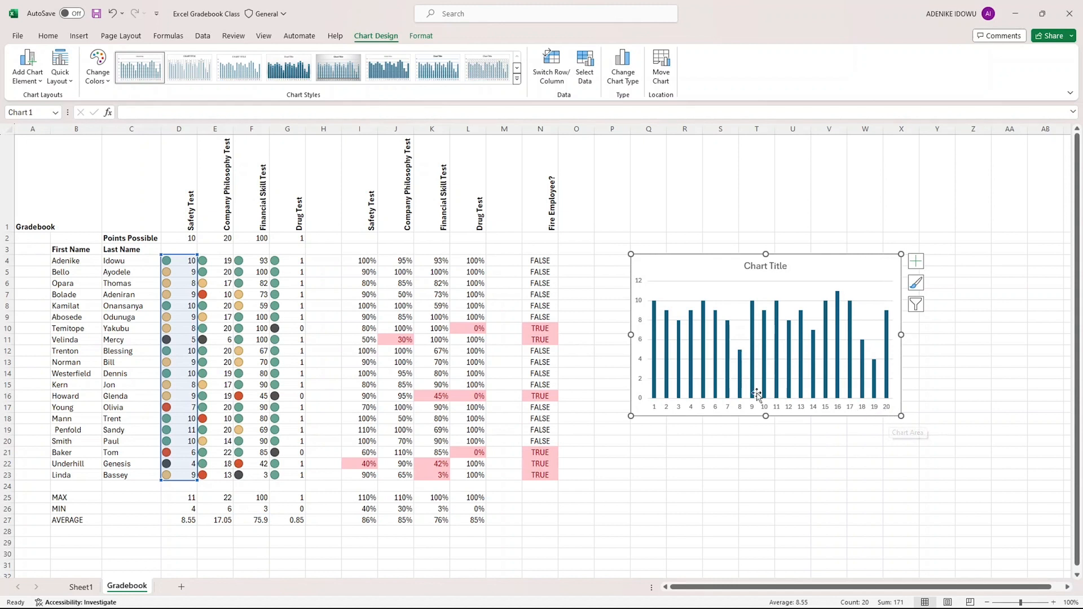
click(656, 409)
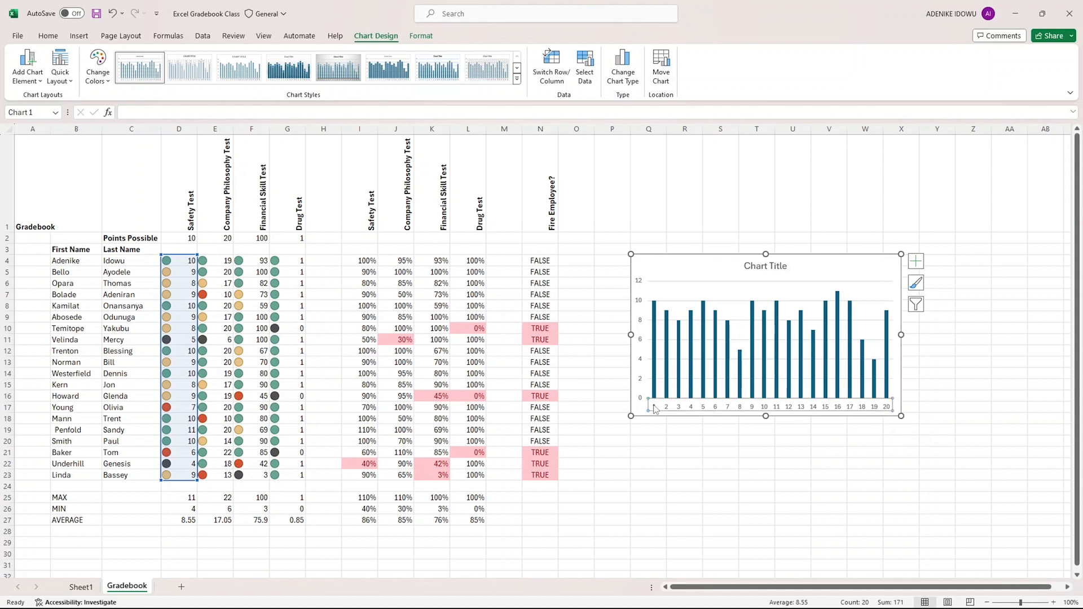
right_click(656, 409)
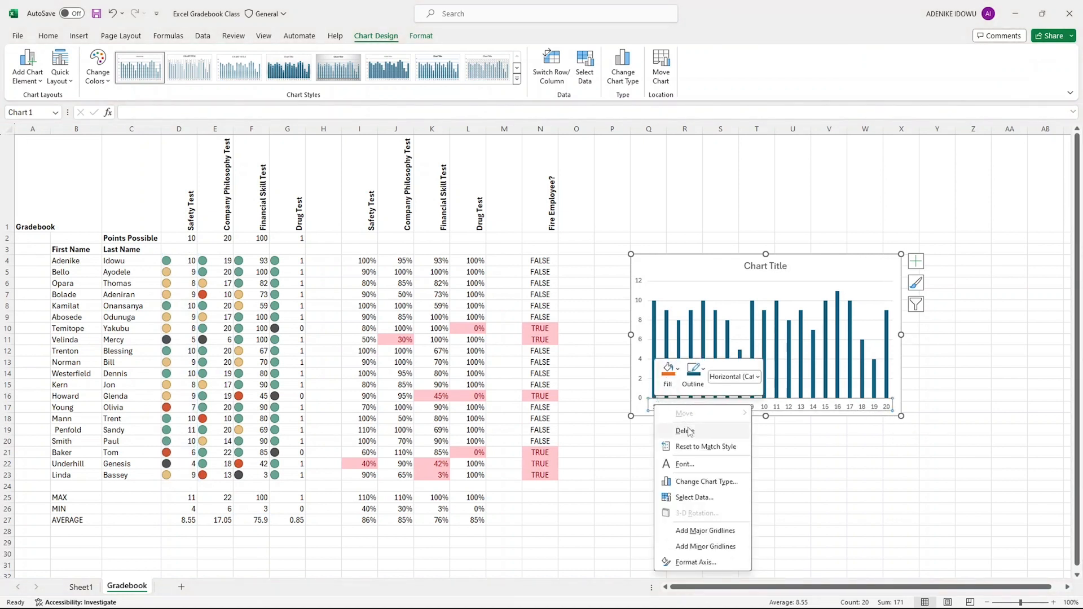
key(Escape)
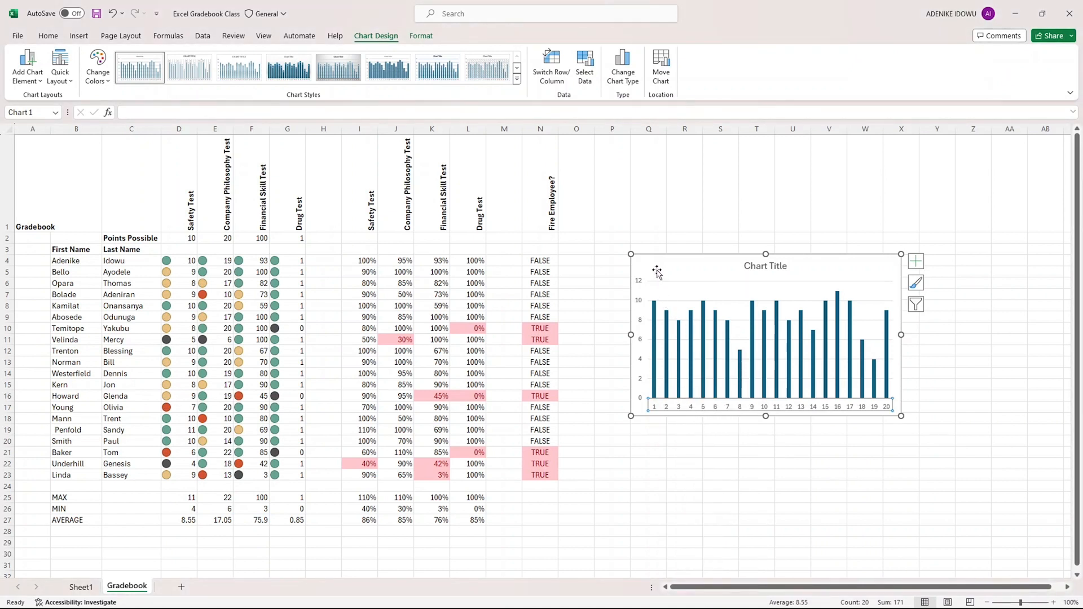
- Set the horizontal axis labels of the Safety Test scores chart to the first names in B4:B23
right_click(656, 271)
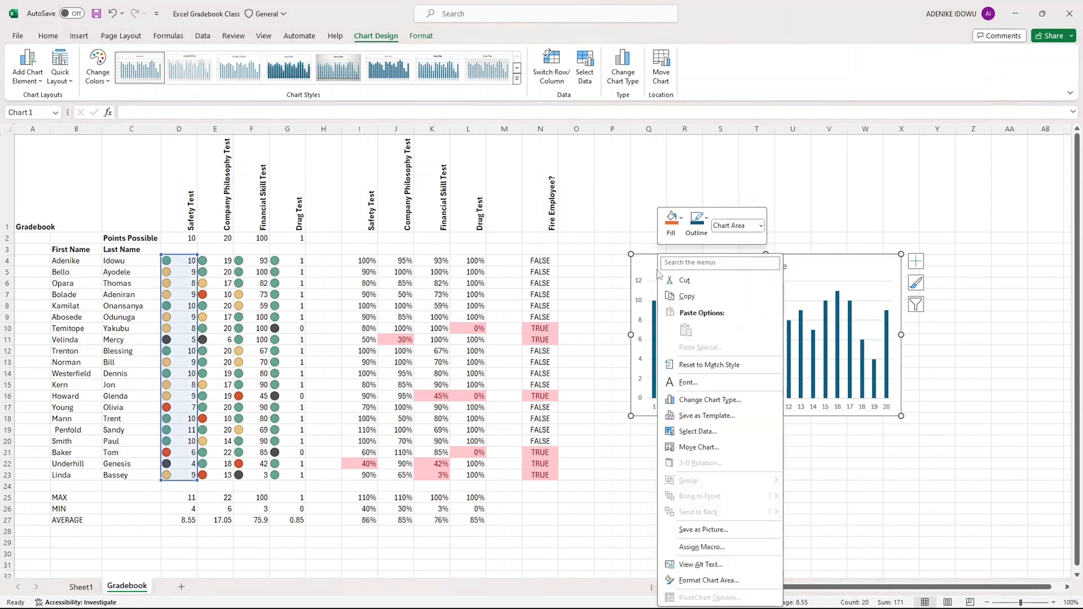
click(698, 432)
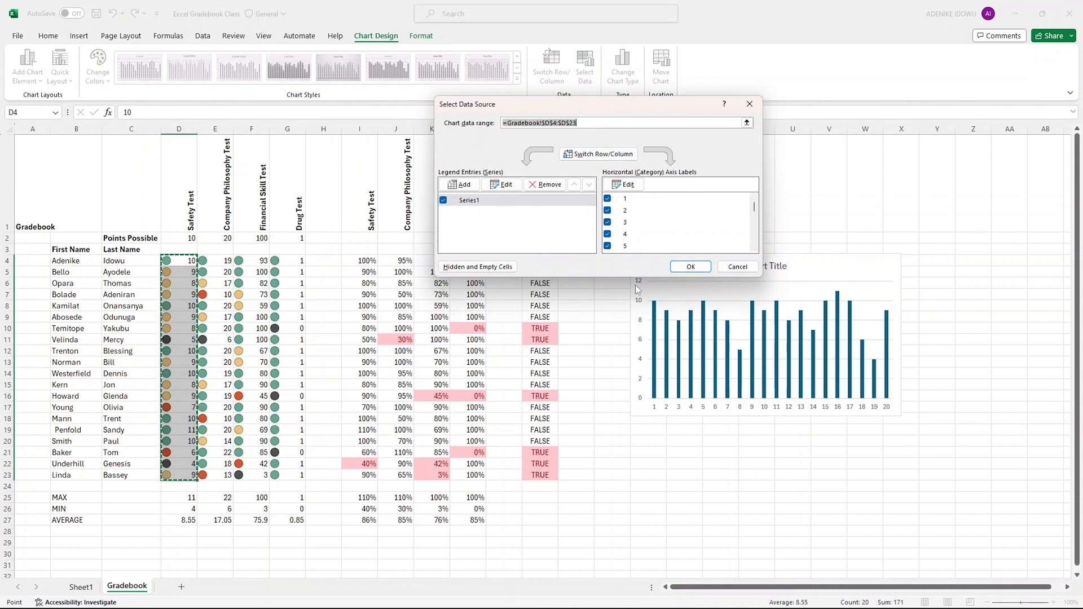
click(624, 186)
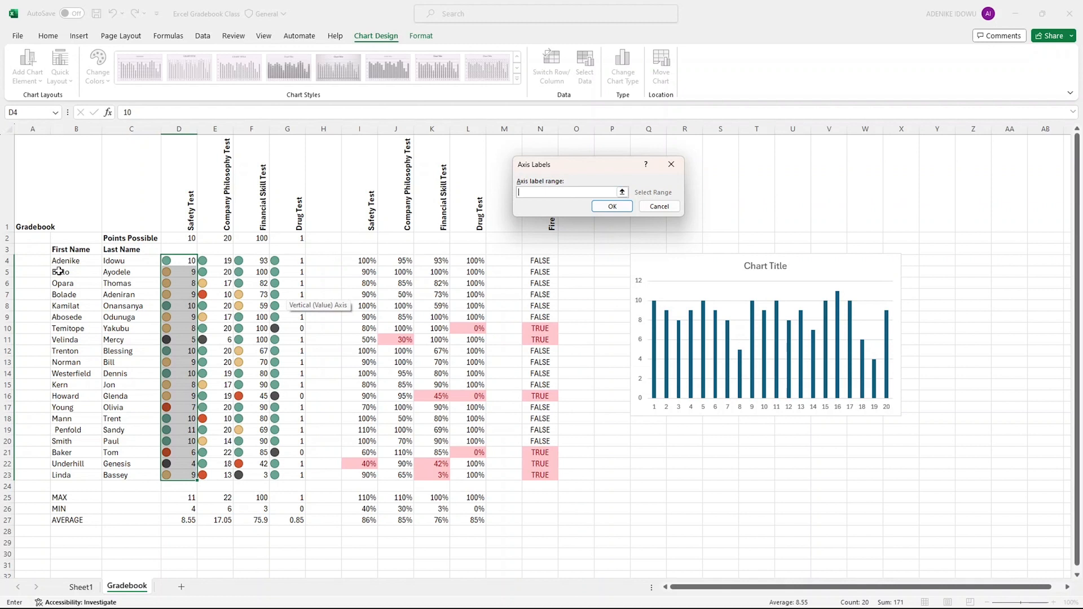
drag(59, 260, 74, 477)
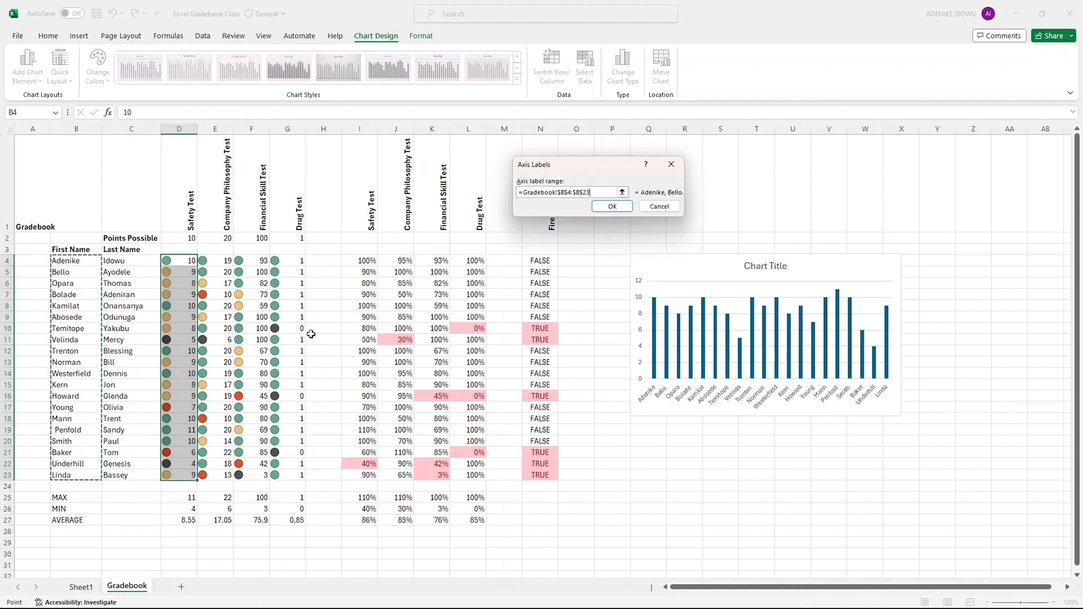
click(610, 206)
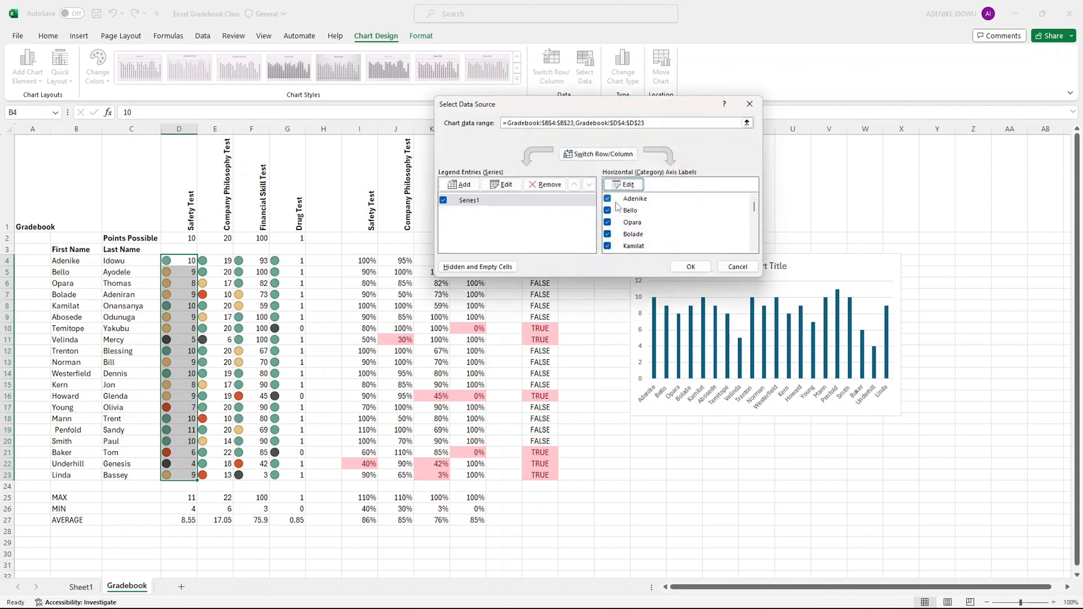
click(689, 267)
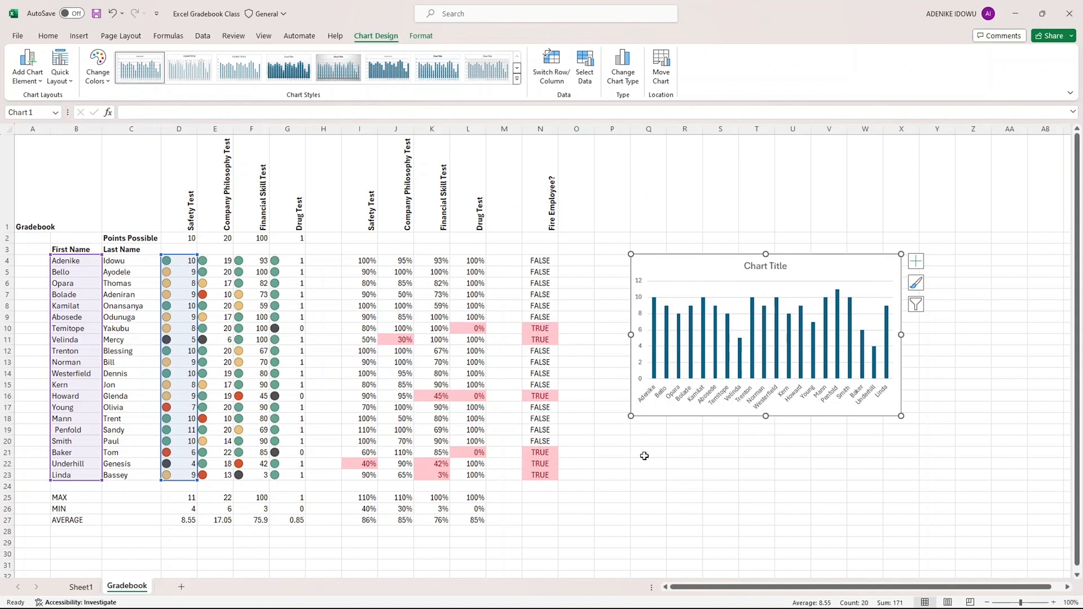
click(644, 456)
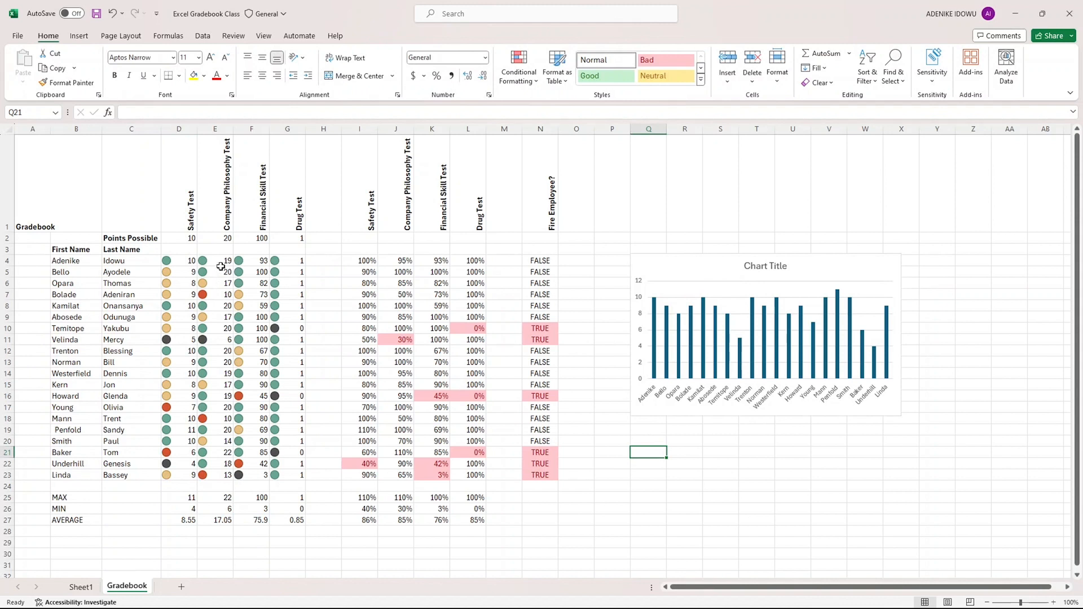
- Insert a 2-D clustered column chart of the Company Philosophy Test scores in E4:E23 and move it below the first chart, starting around Q21
drag(221, 262, 231, 476)
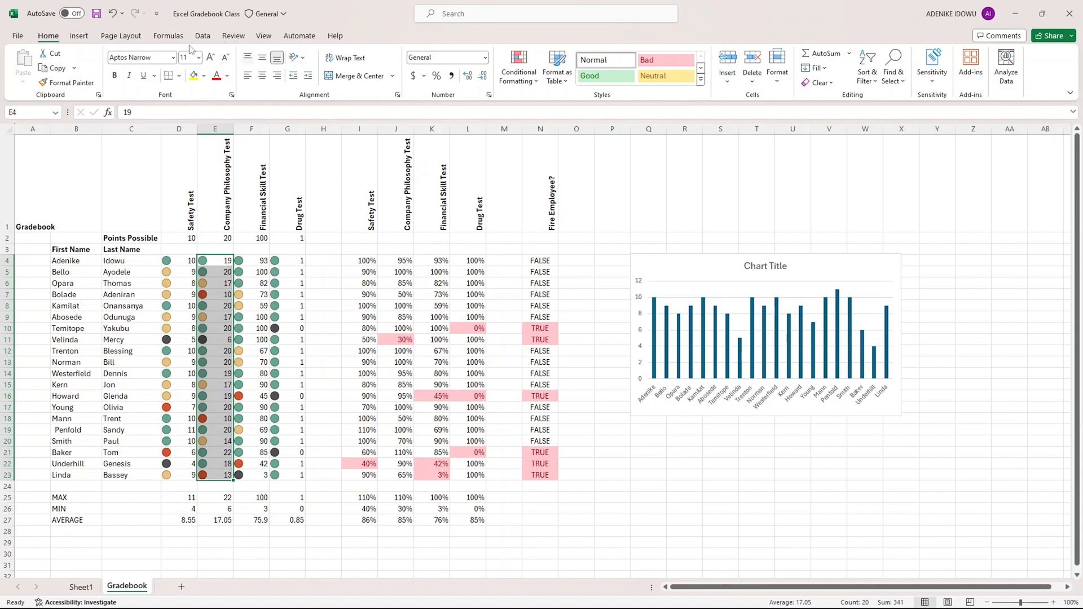
click(79, 36)
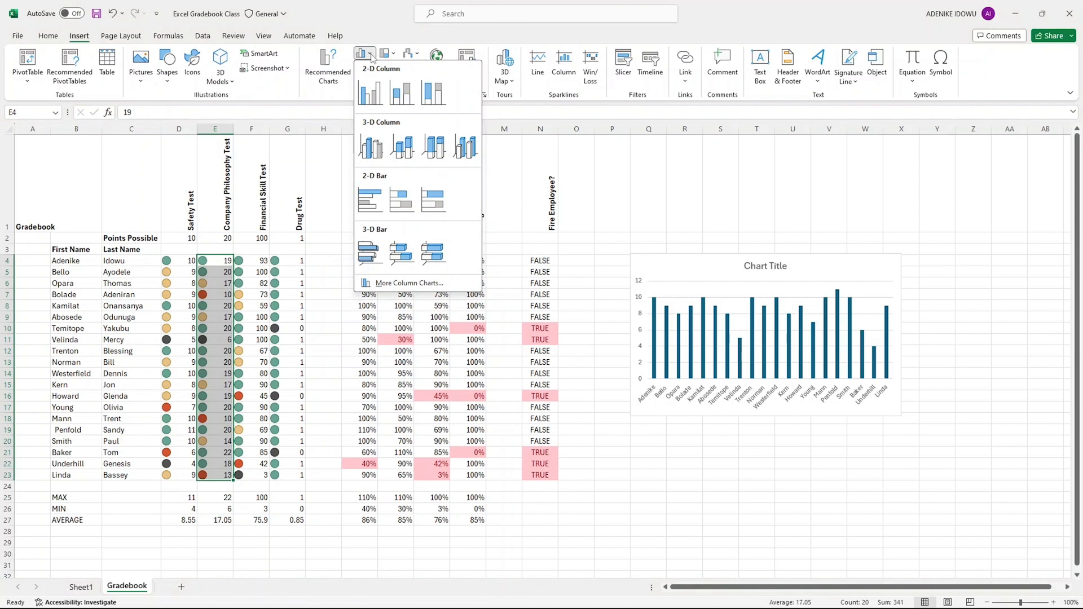
click(367, 92)
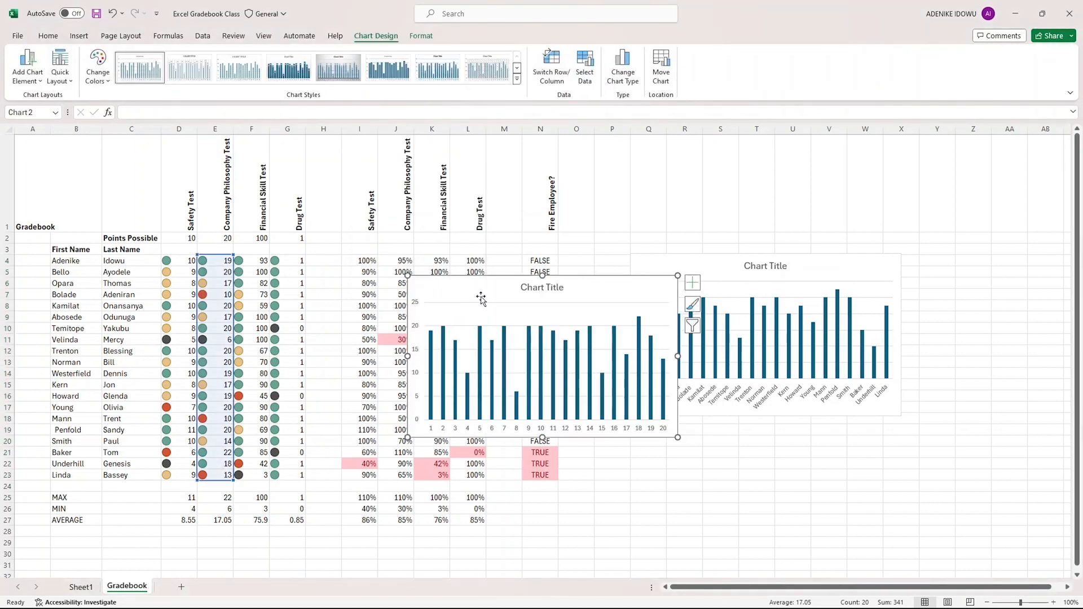
mouse_move(480, 287)
mouse_down()
mouse_move(508, 384)
mouse_move(854, 383)
mouse_move(846, 397)
mouse_move(701, 450)
mouse_up()
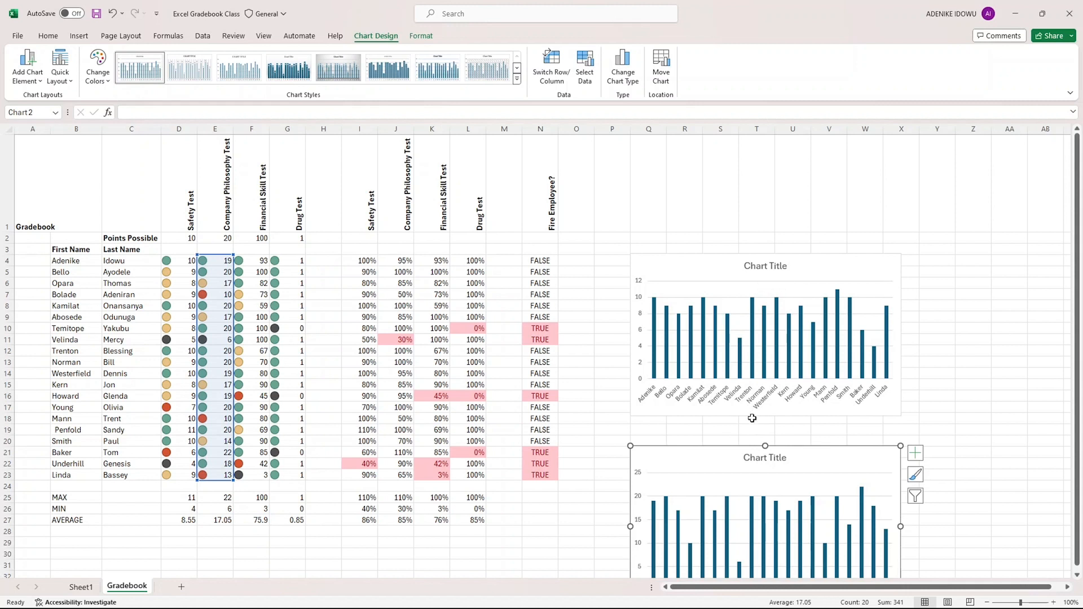
- Replace the title of the upper chart with "Safety Test"
click(752, 268)
click(788, 265)
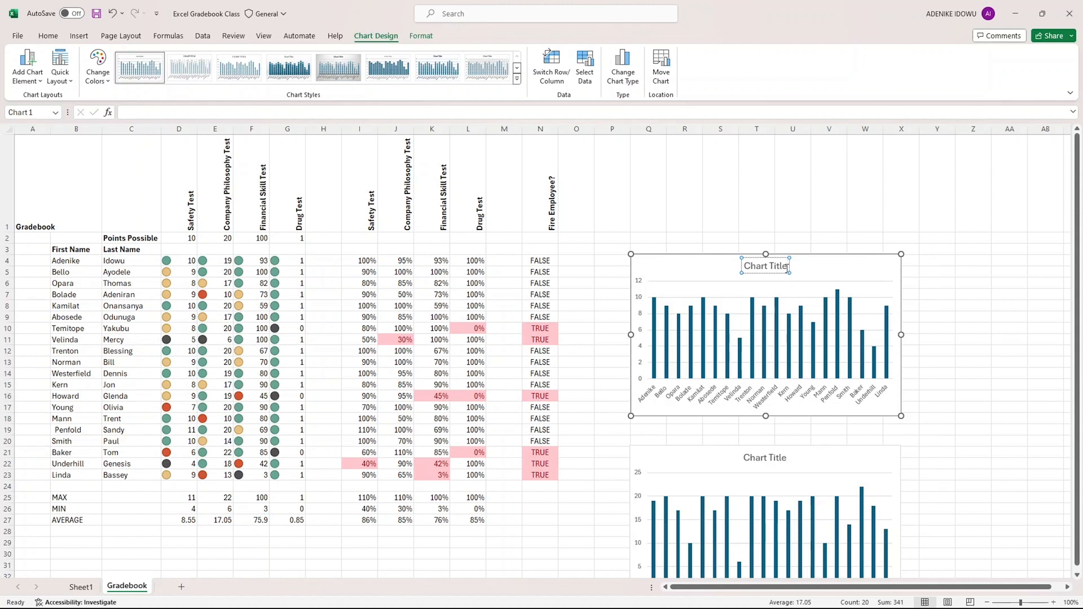
key(BackSpace)
key(BackSpace)
key(BackSpace)
key(BackSpace)
key(BackSpace)
key(BackSpace)
key(BackSpace)
key(BackSpace)
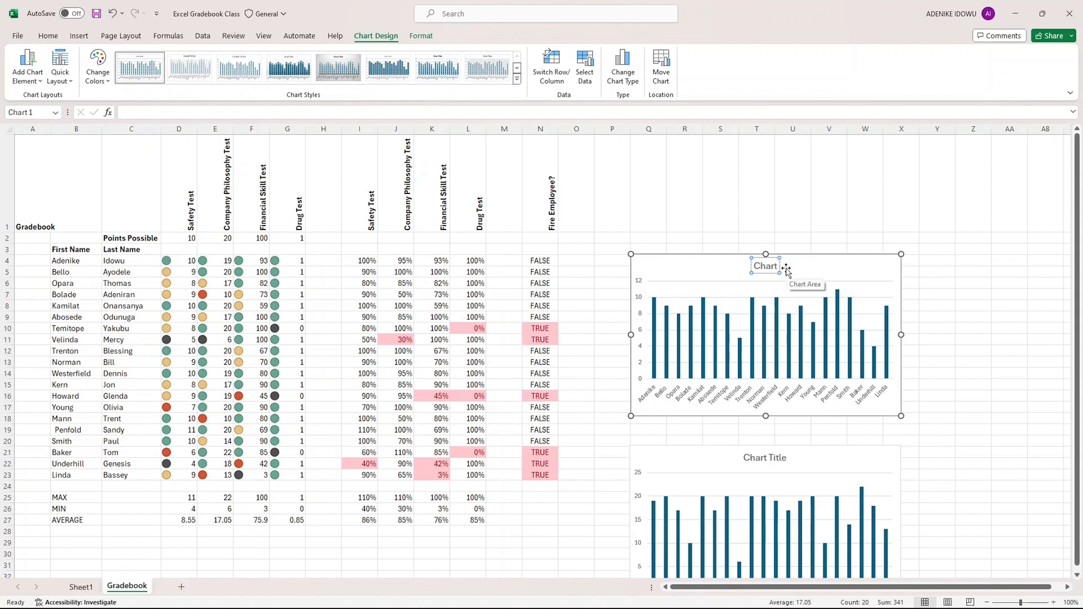
key(BackSpace)
key(BackSpace)
key(BackSpace)
text(Safety Test)
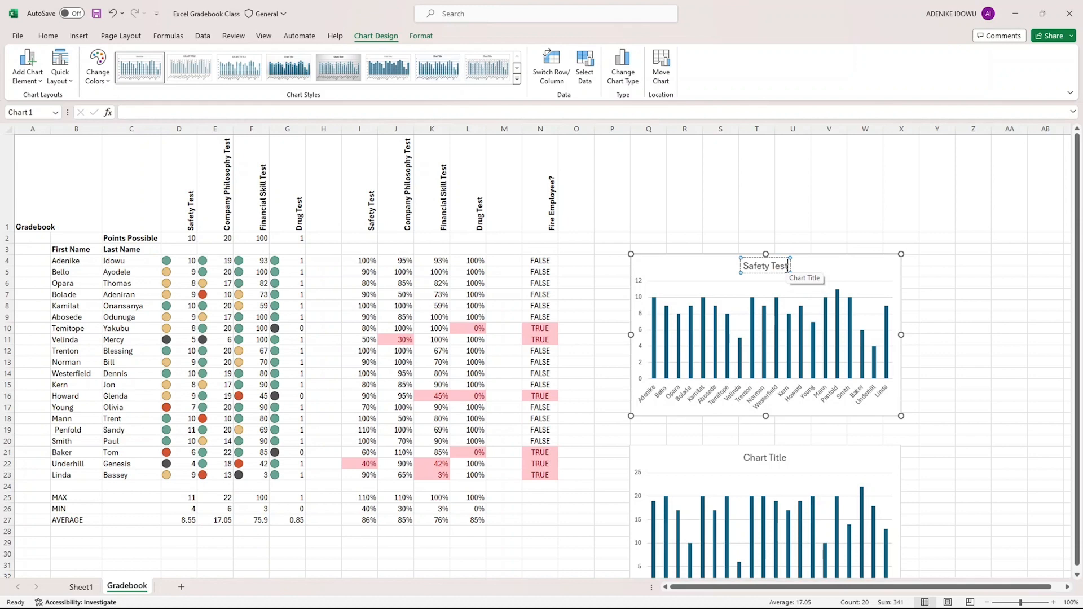
click(959, 385)
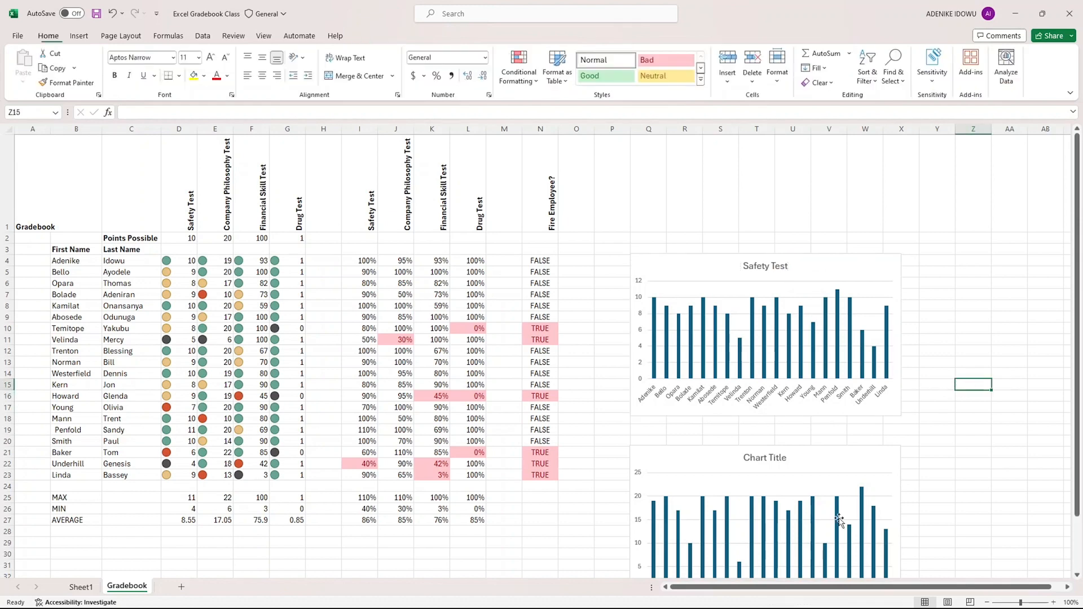
click(755, 457)
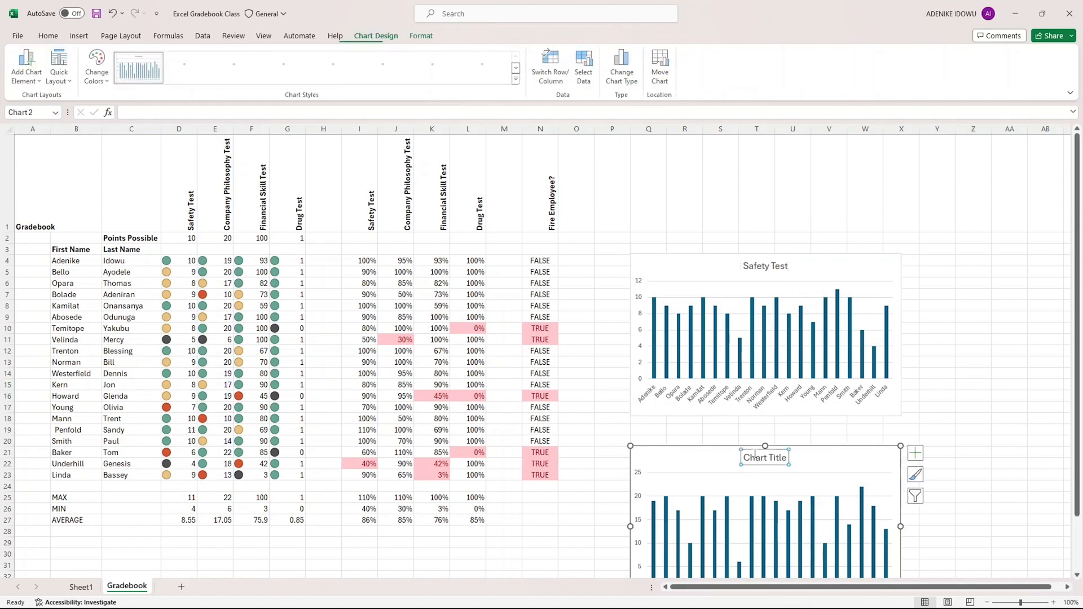
key(Delete)
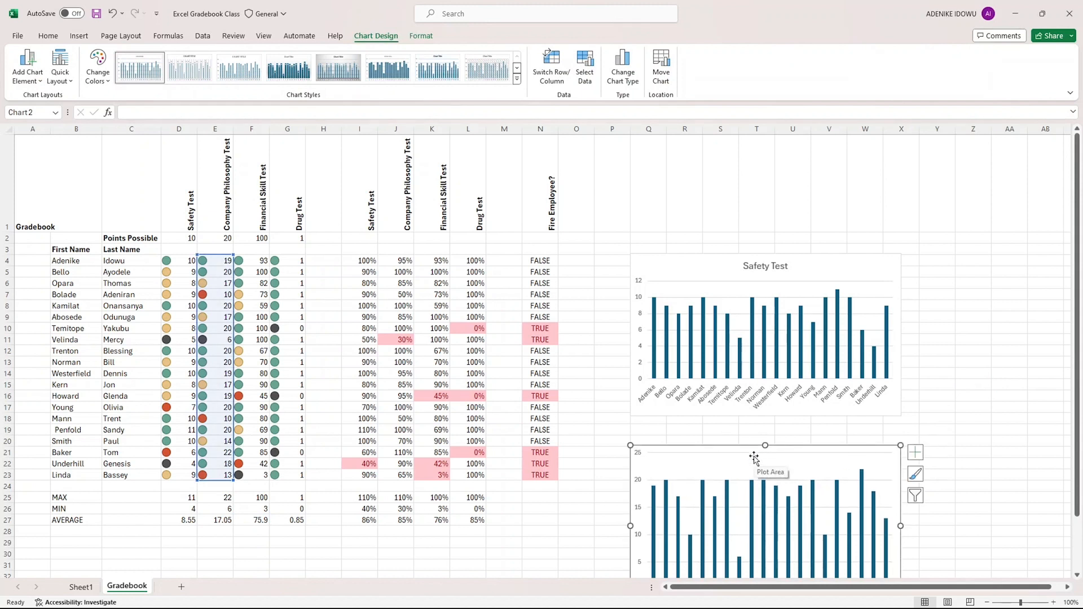
key(ctrl+z)
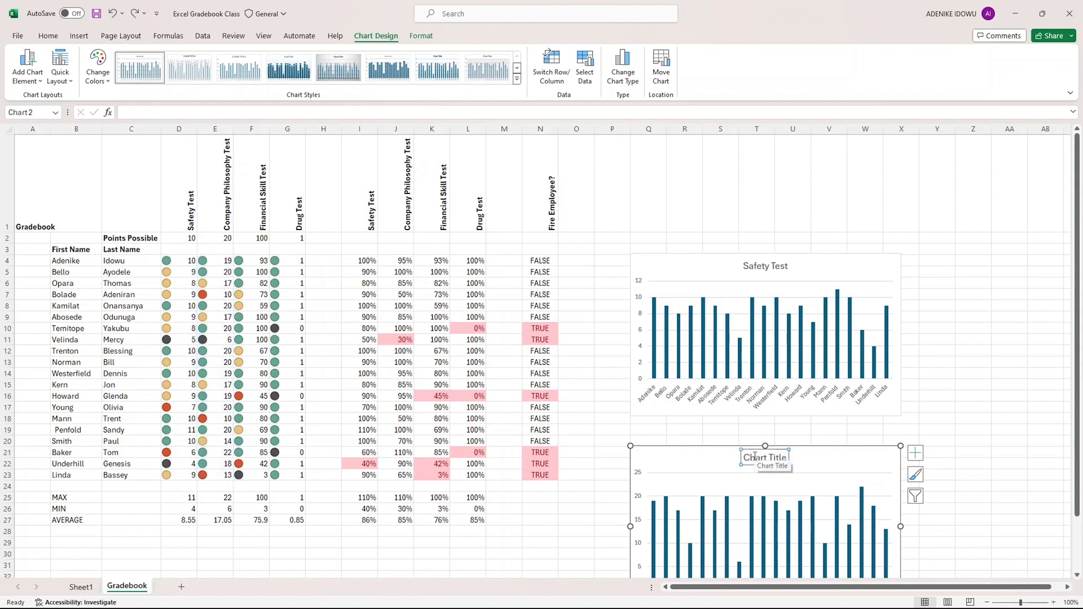
- Replace the title of the lower chart with "Company Philosophy Test"
click(787, 457)
key(BackSpace)
key(BackSpace)
key(BackSpace)
key(BackSpace)
key(BackSpace)
key(BackSpace)
key(BackSpace)
key(BackSpace)
key(BackSpace)
key(BackSpace)
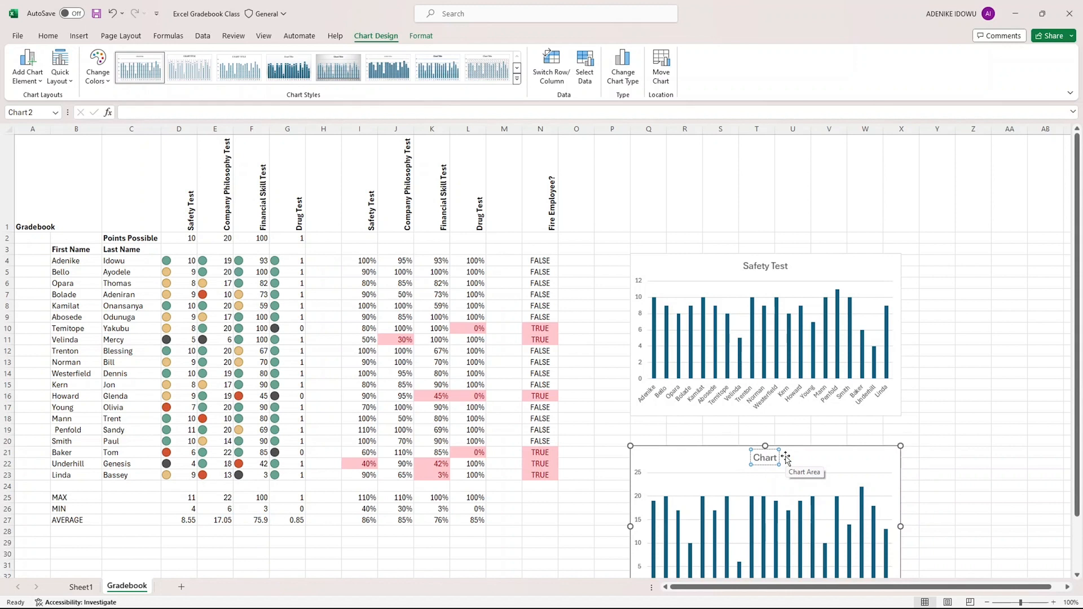
key(BackSpace)
text(Company)
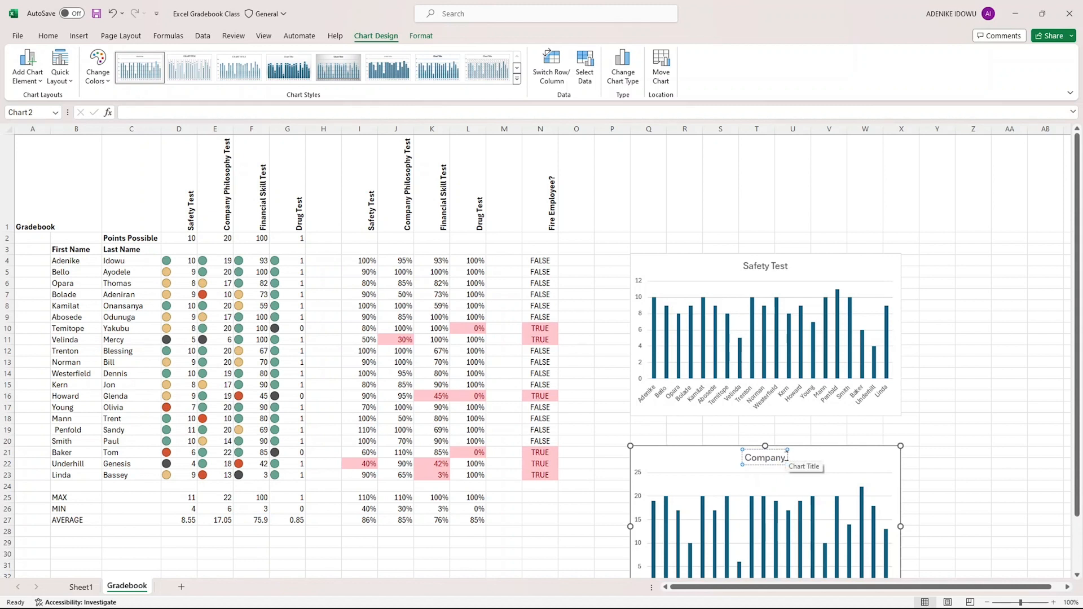
text( Philosophy)
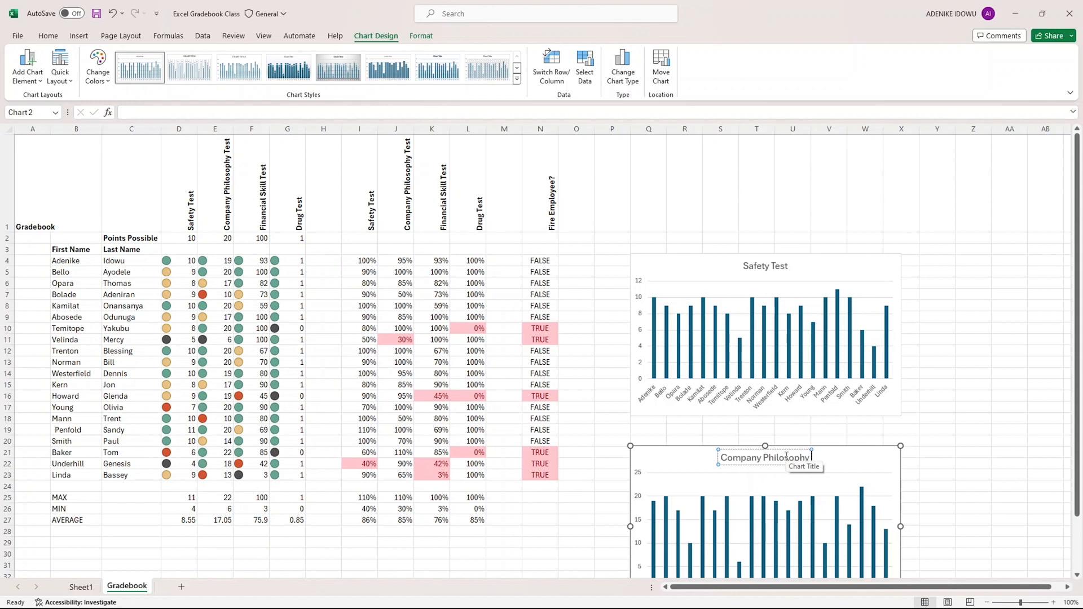
text( Test)
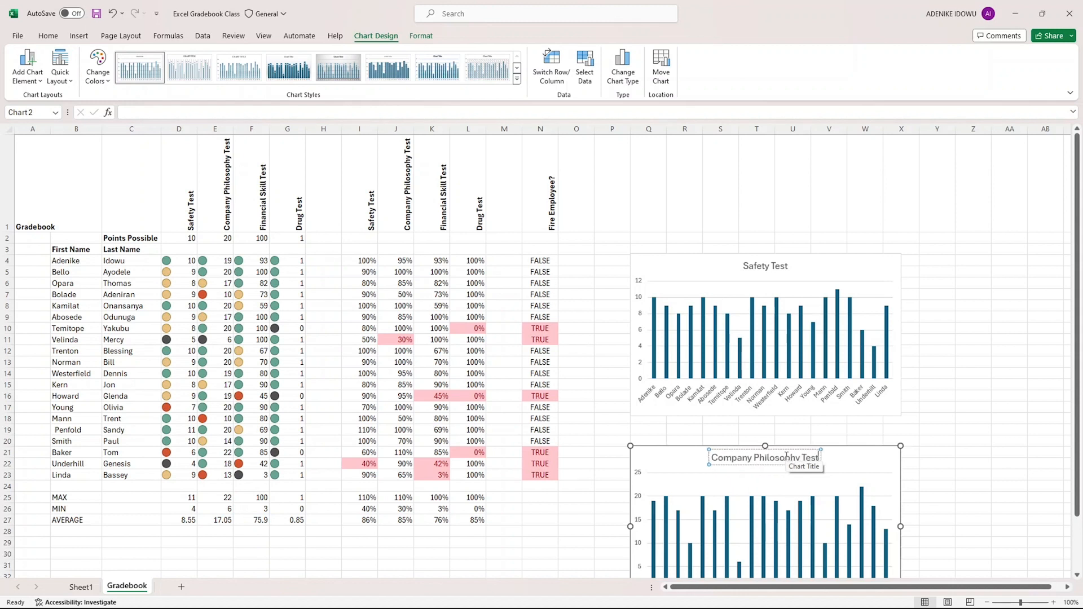
key(Return)
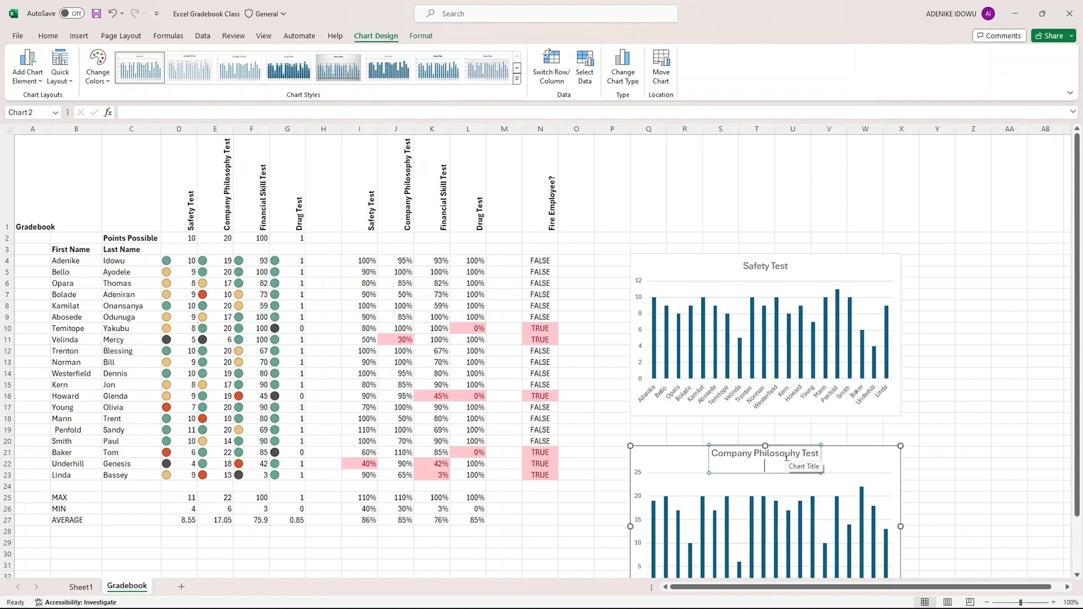
key(BackSpace)
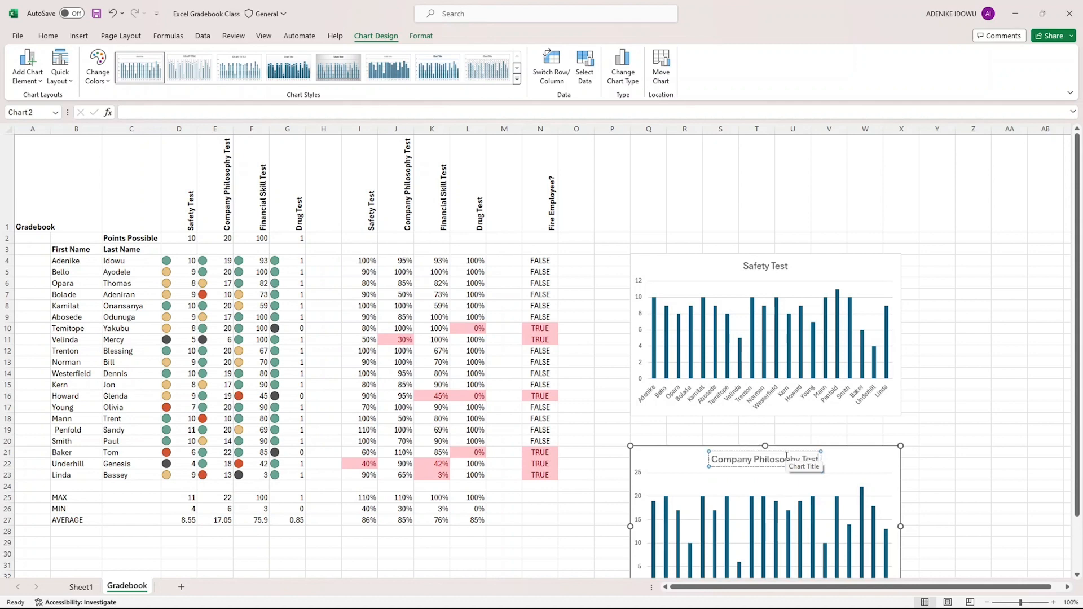
click(950, 497)
- Set the horizontal axis labels of the Company Philosophy Test chart to the first names in B4:B23
scroll(906, 500, down, 2)
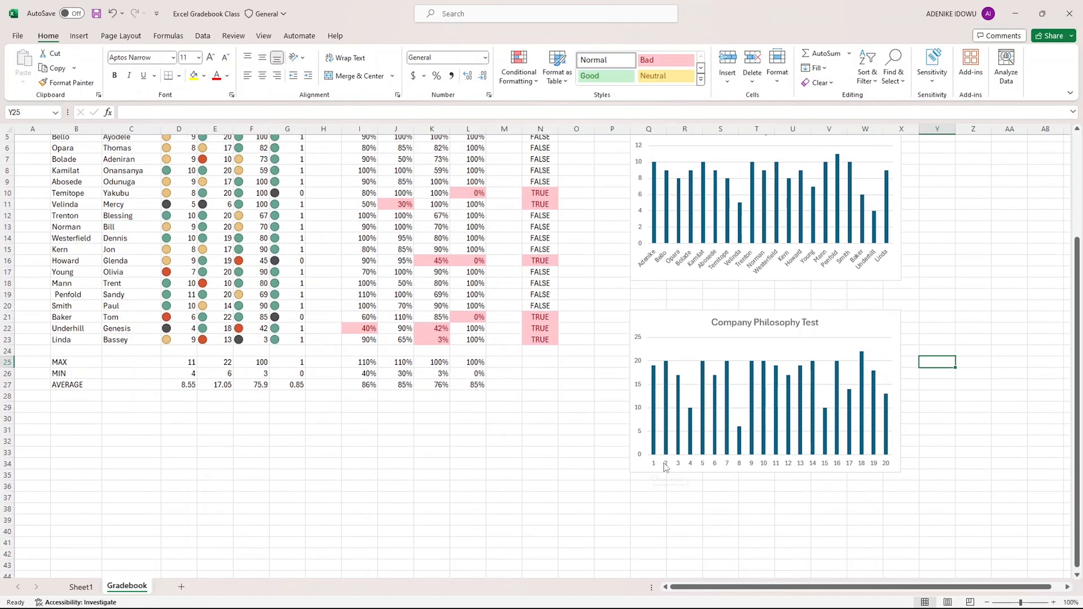
click(650, 465)
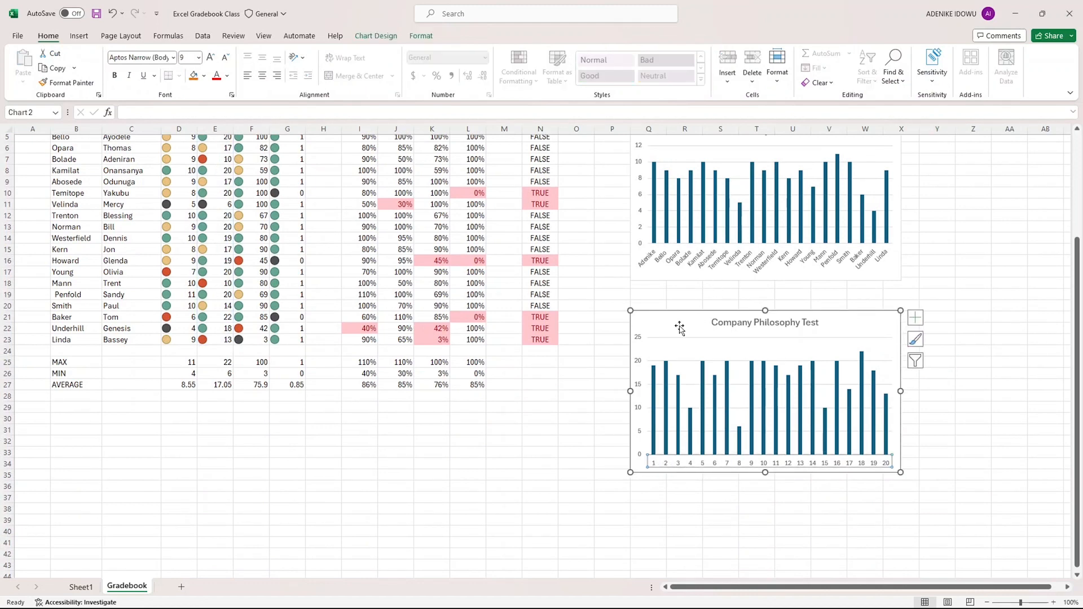
right_click(680, 326)
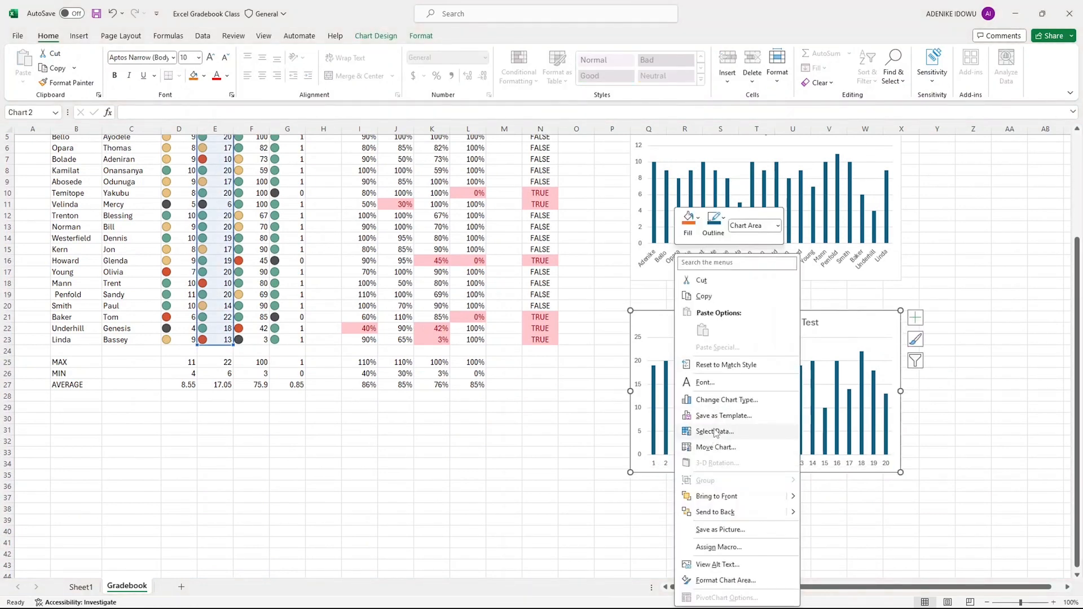
click(715, 433)
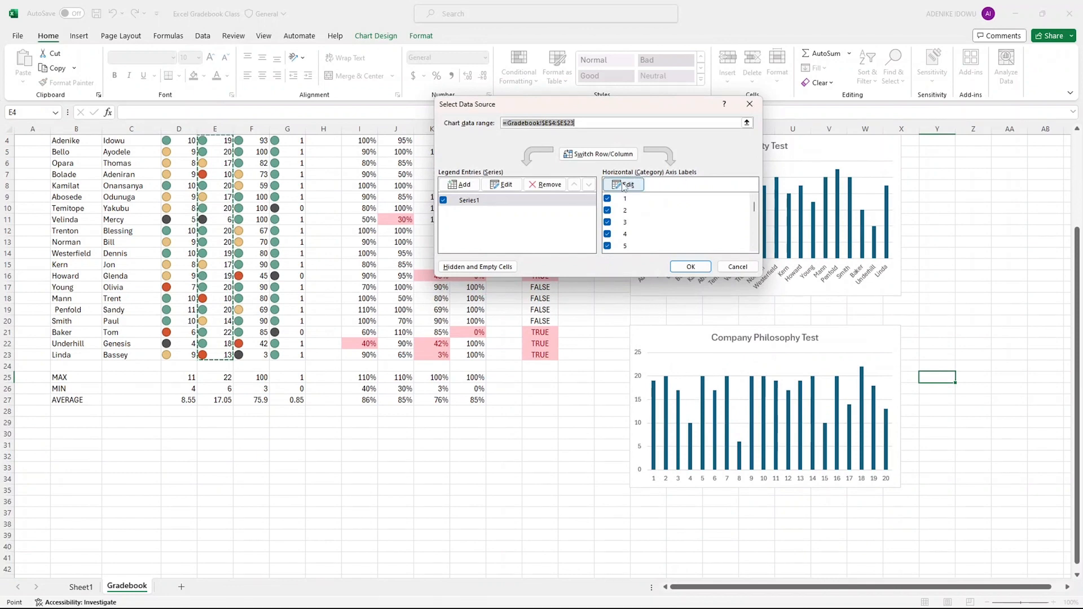
click(624, 185)
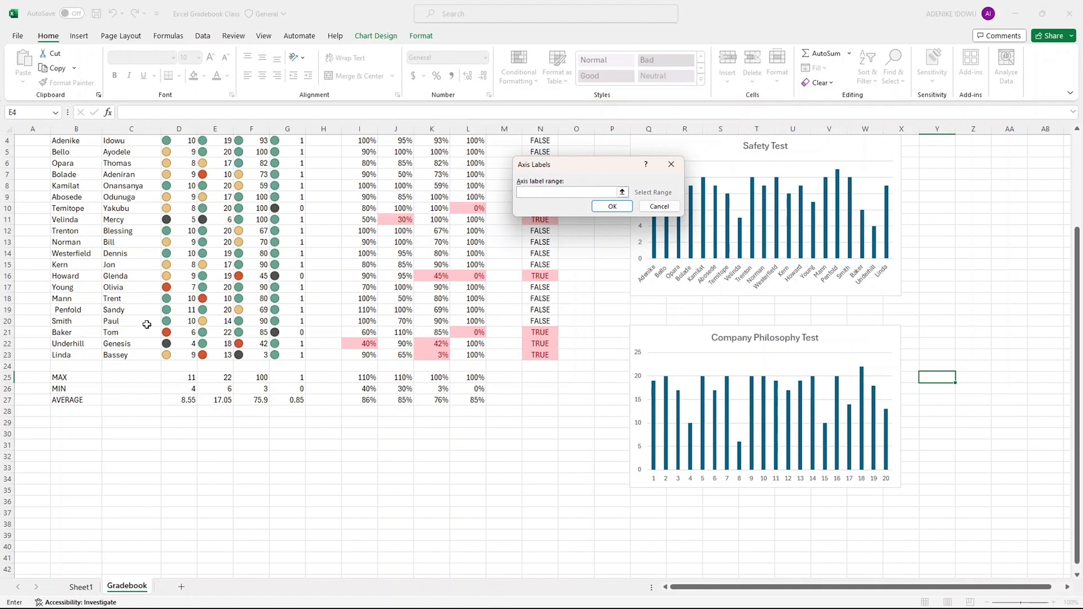
scroll(147, 324, up, 1)
drag(68, 176, 71, 389)
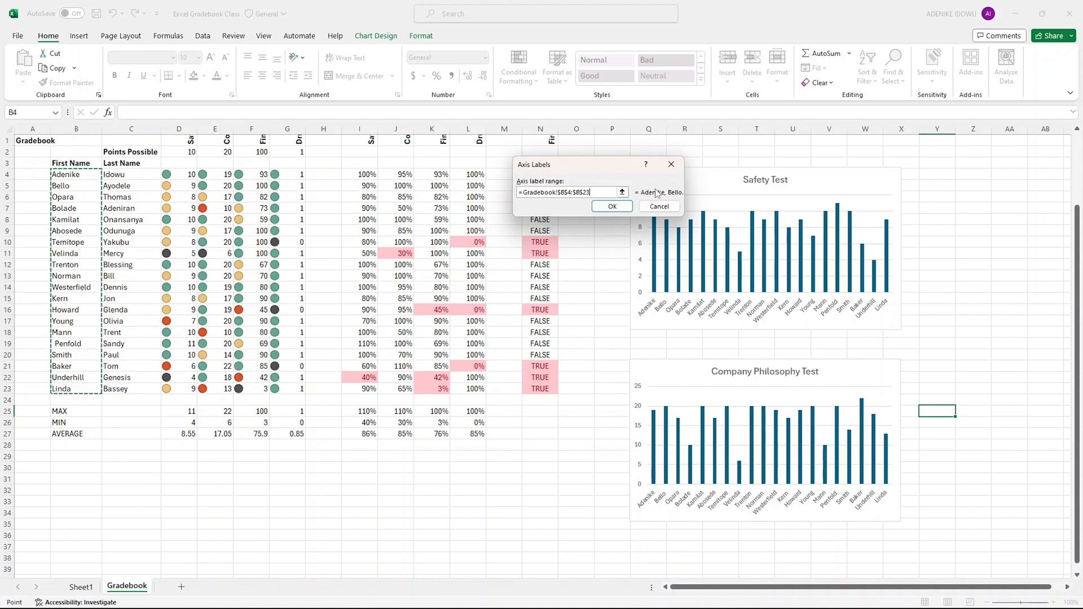
click(615, 207)
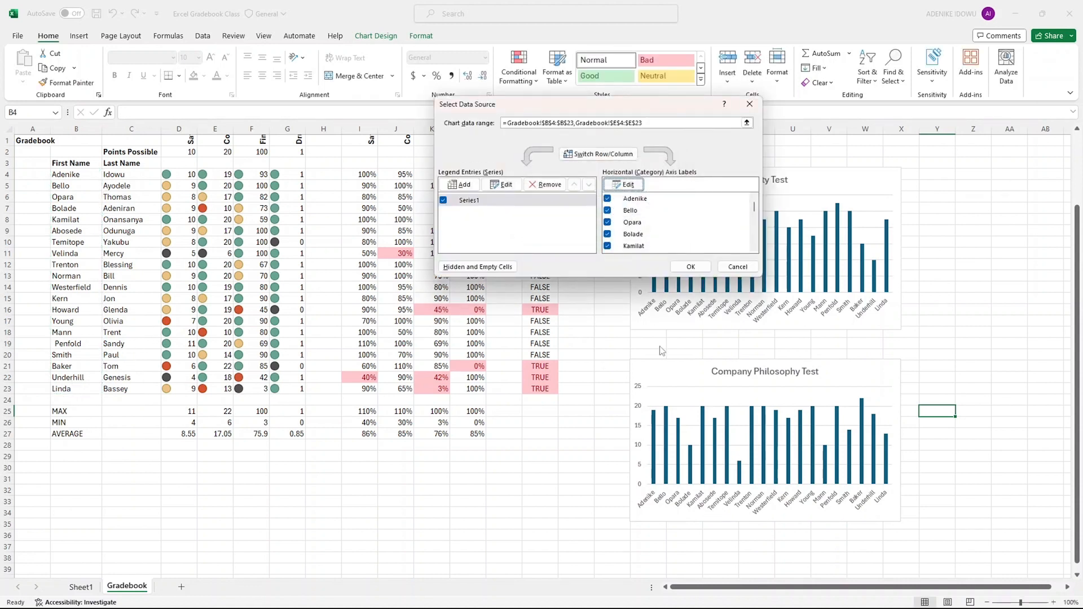
click(692, 266)
click(773, 557)
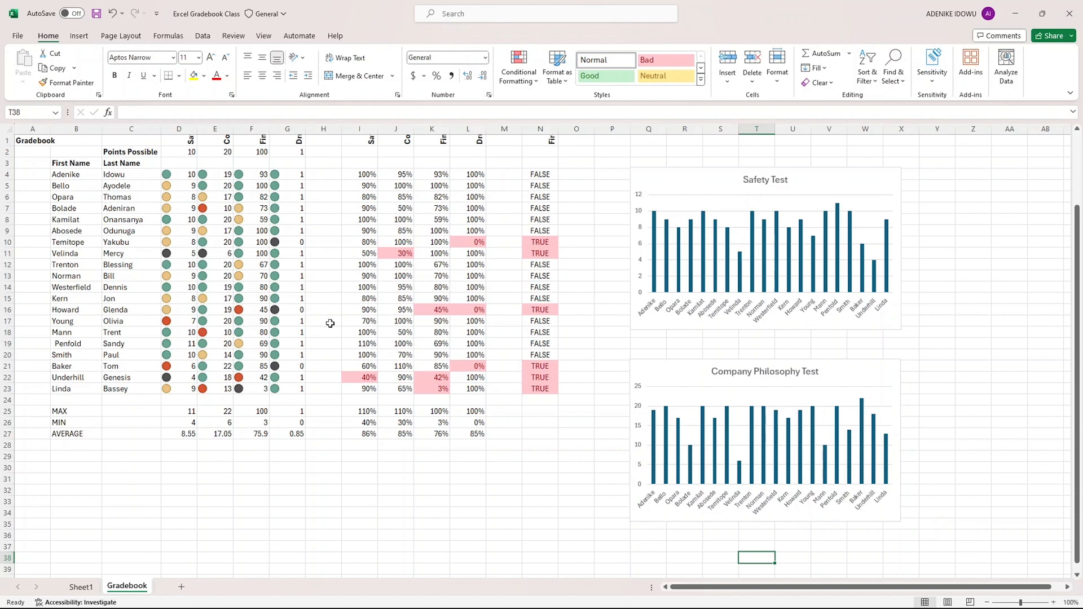
- Insert a 2-D clustered column chart of the Financial Skill Test scores in F4:F23 and place it beside the Safety Test chart, starting around Y4
scroll(237, 320, up, 3)
drag(258, 242, 260, 458)
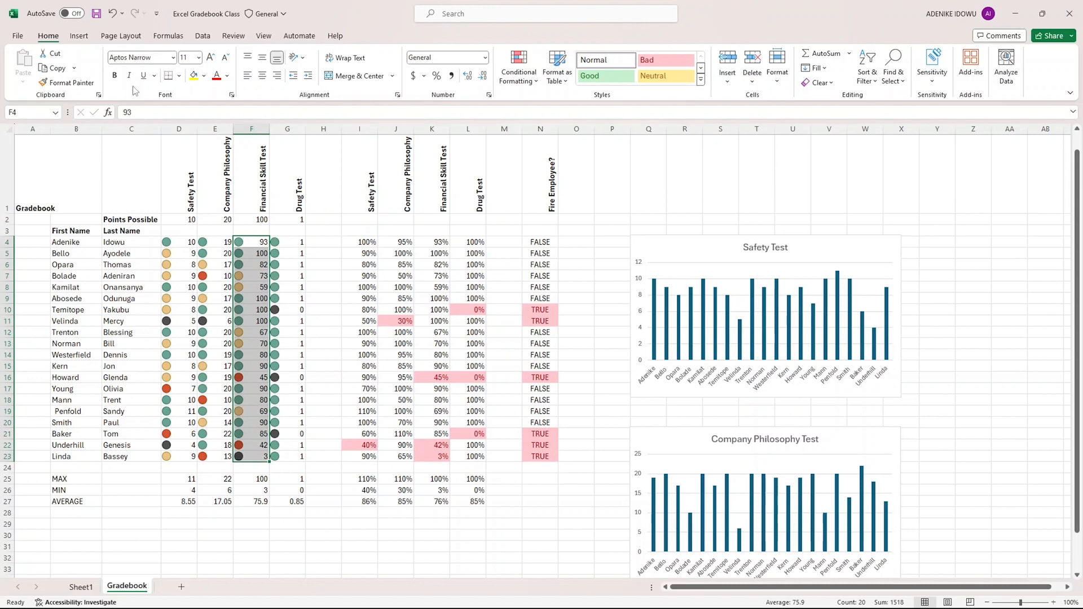
click(80, 36)
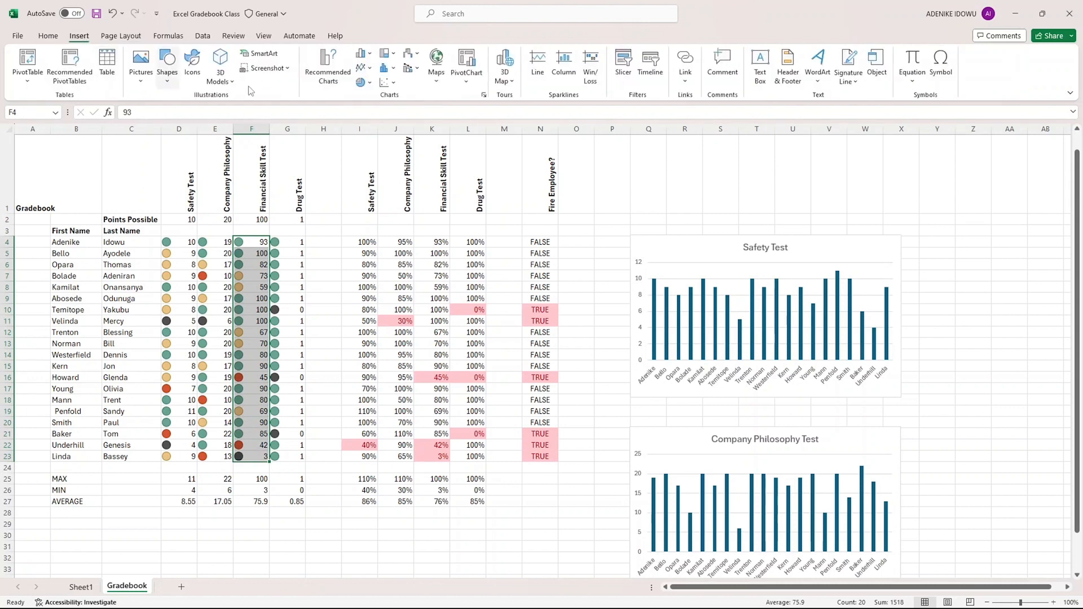
click(364, 54)
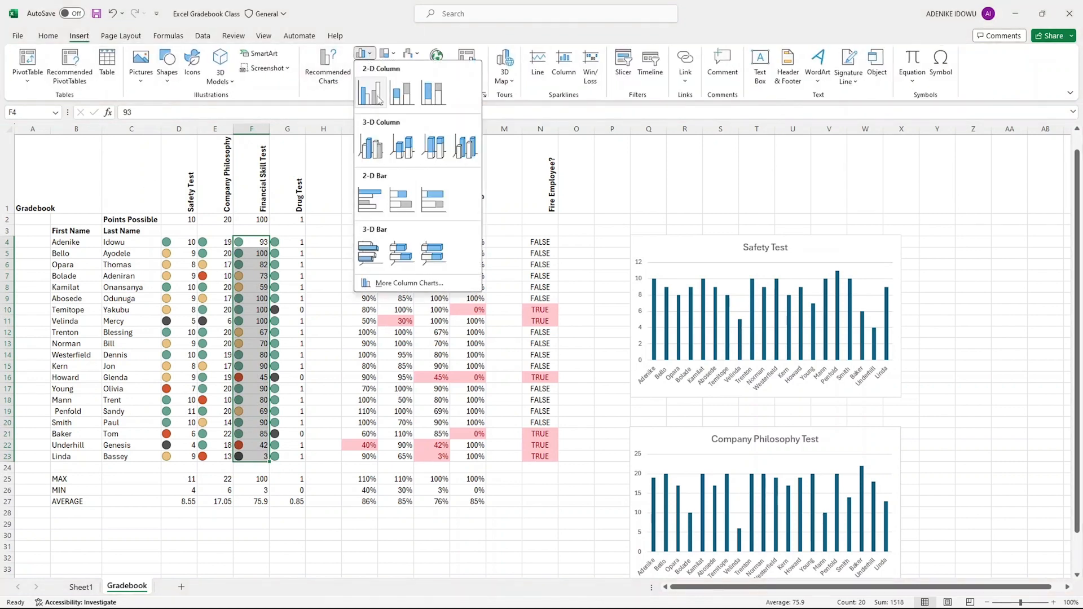
click(377, 100)
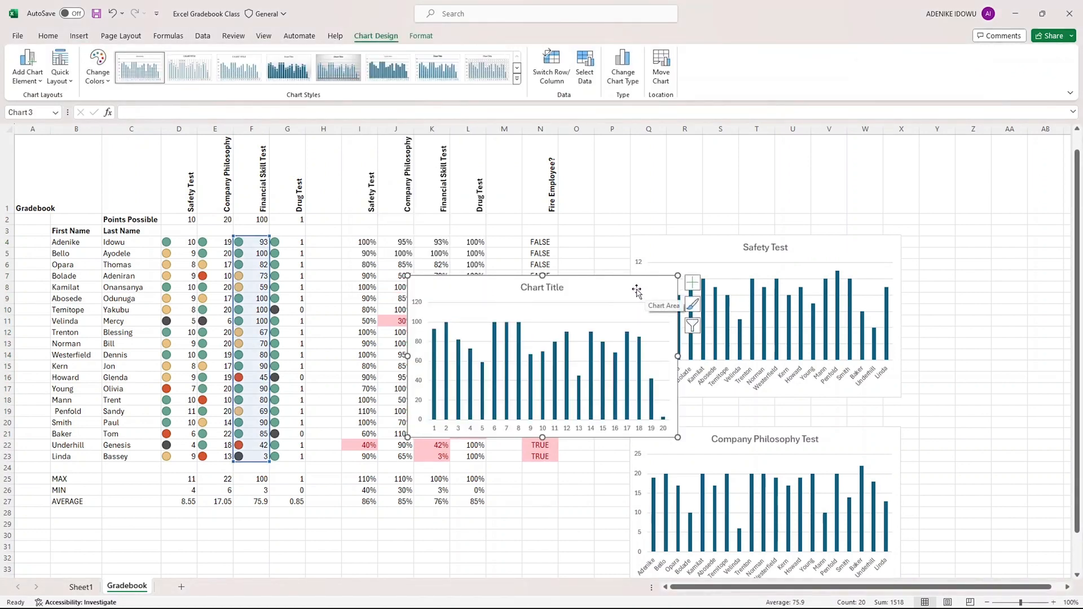
drag(617, 283, 1042, 245)
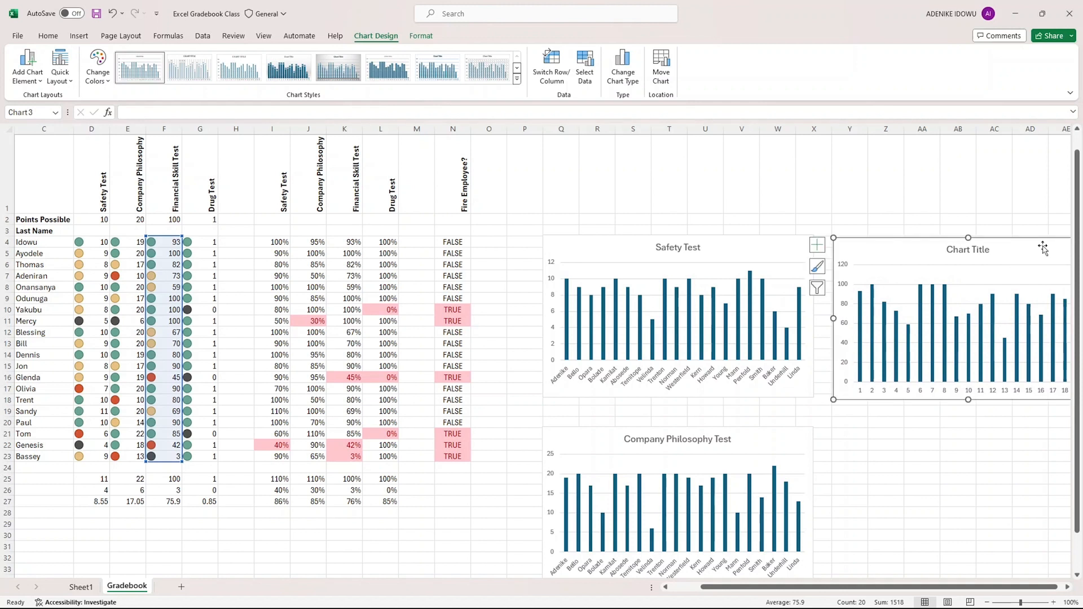
click(863, 463)
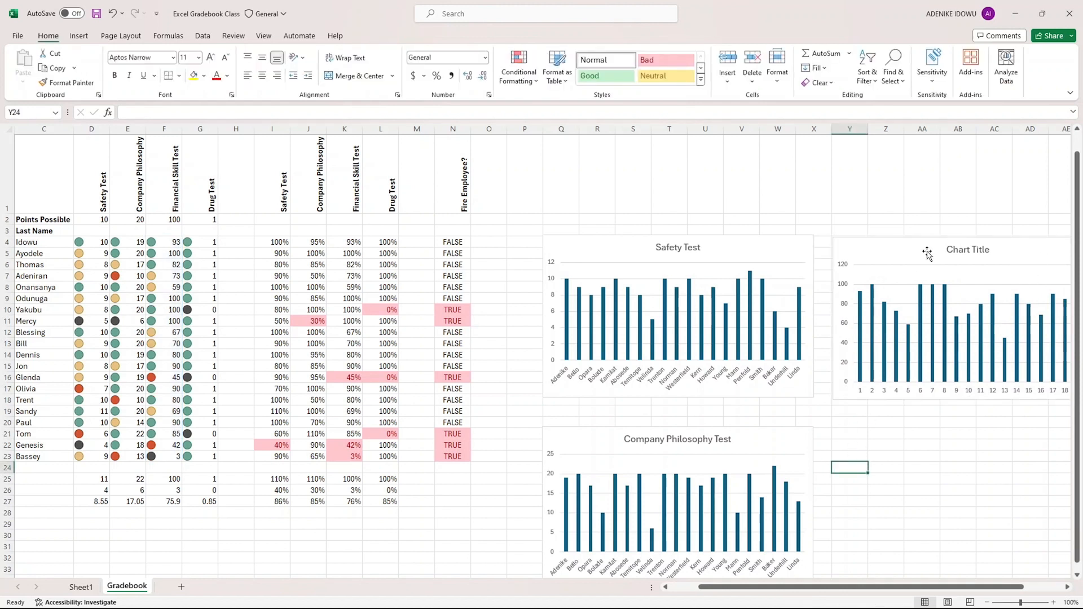
- Replace the title of the new chart with "Financial Skill Test"
click(952, 251)
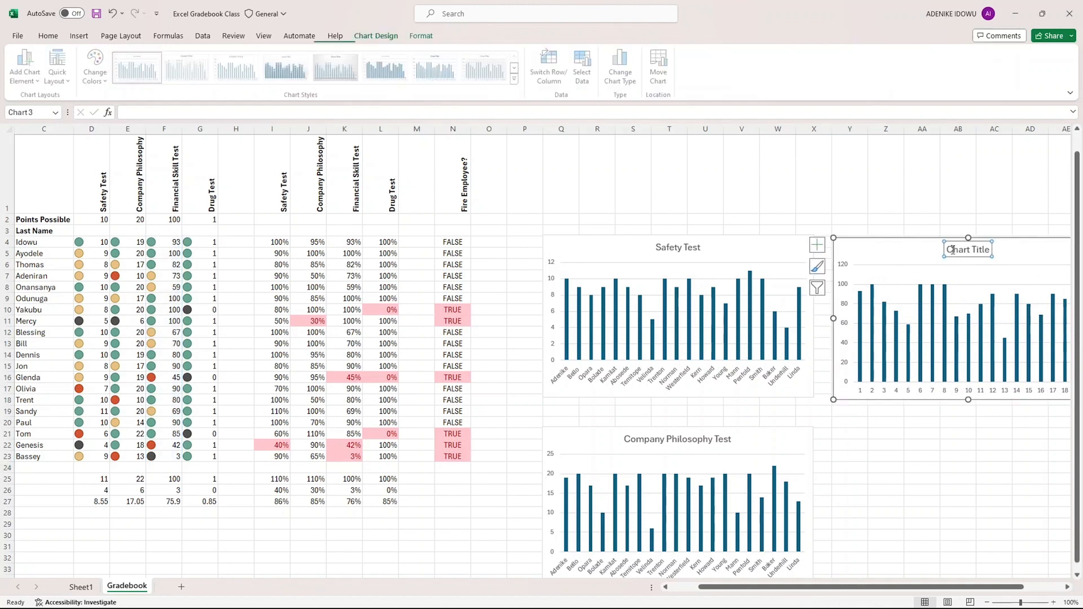
click(990, 250)
key(BackSpace)
key(BackSpace)
key(BackSpace)
key(BackSpace)
key(BackSpace)
key(BackSpace)
key(BackSpace)
key(BackSpace)
key(BackSpace)
key(BackSpace)
key(BackSpace)
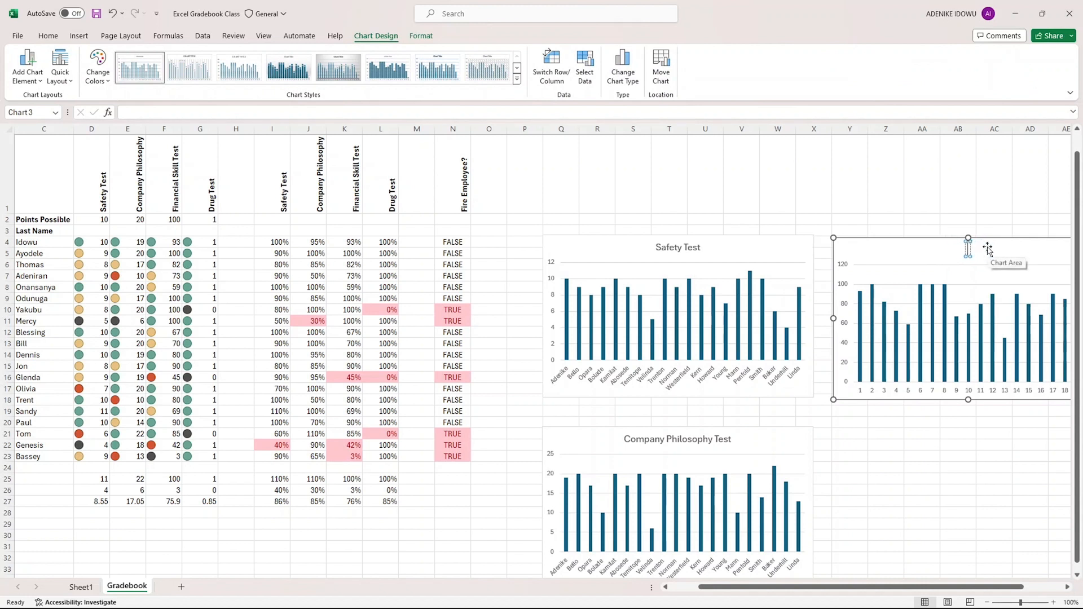
text(Financial)
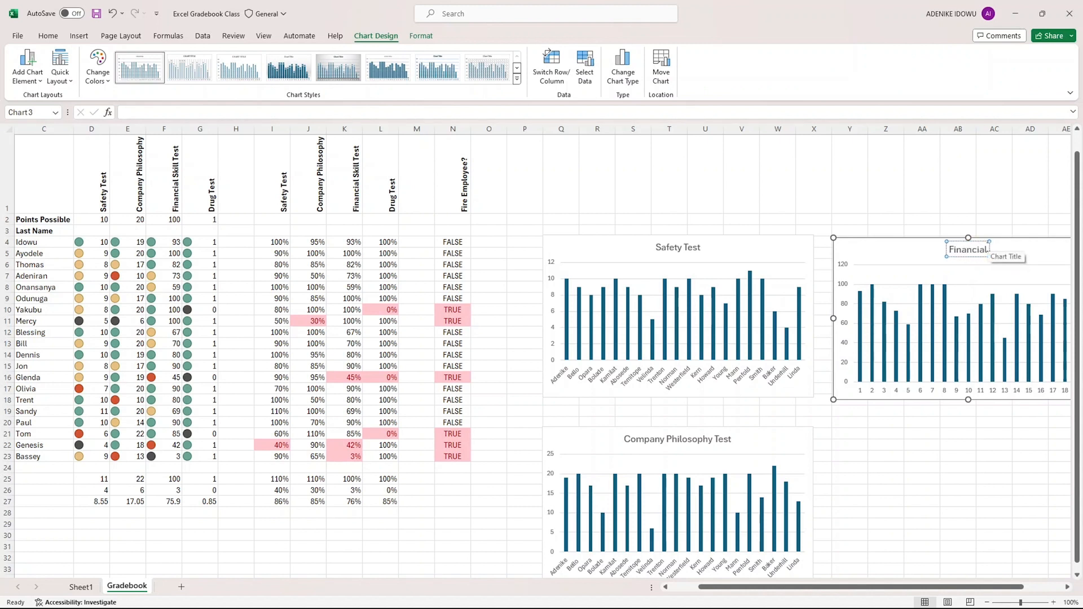
text( Skill Test)
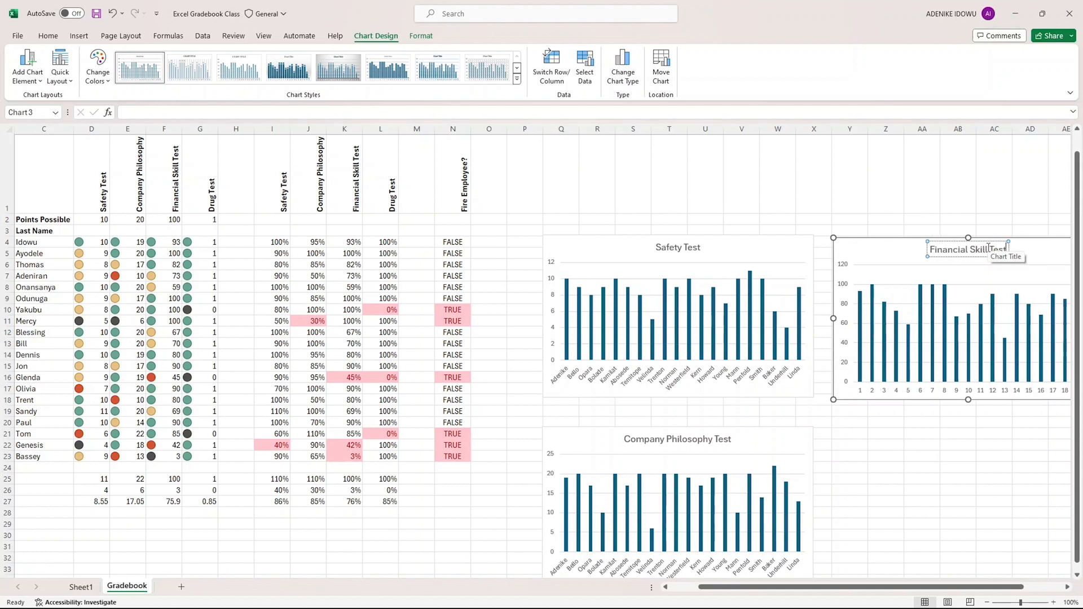
click(943, 448)
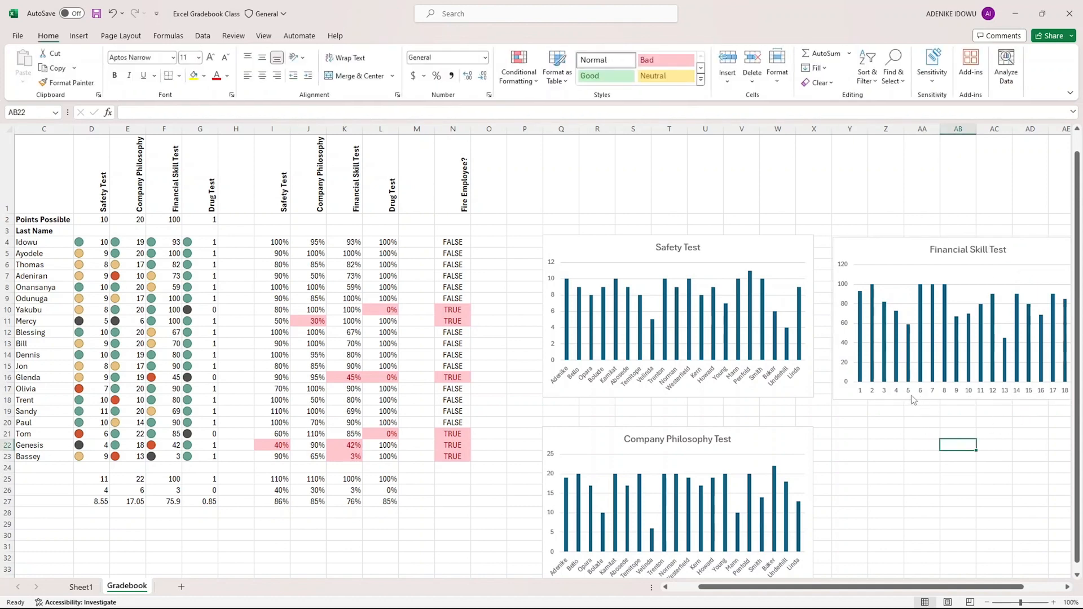
- Set the horizontal axis labels of the Financial Skill Test chart to the first names in B4:B23
click(873, 394)
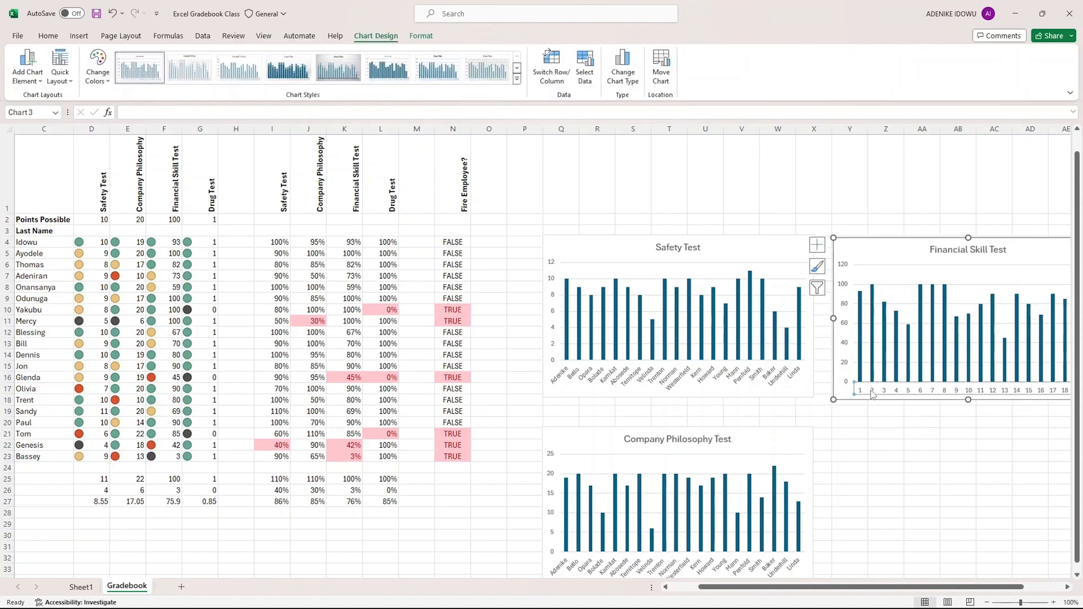
right_click(876, 248)
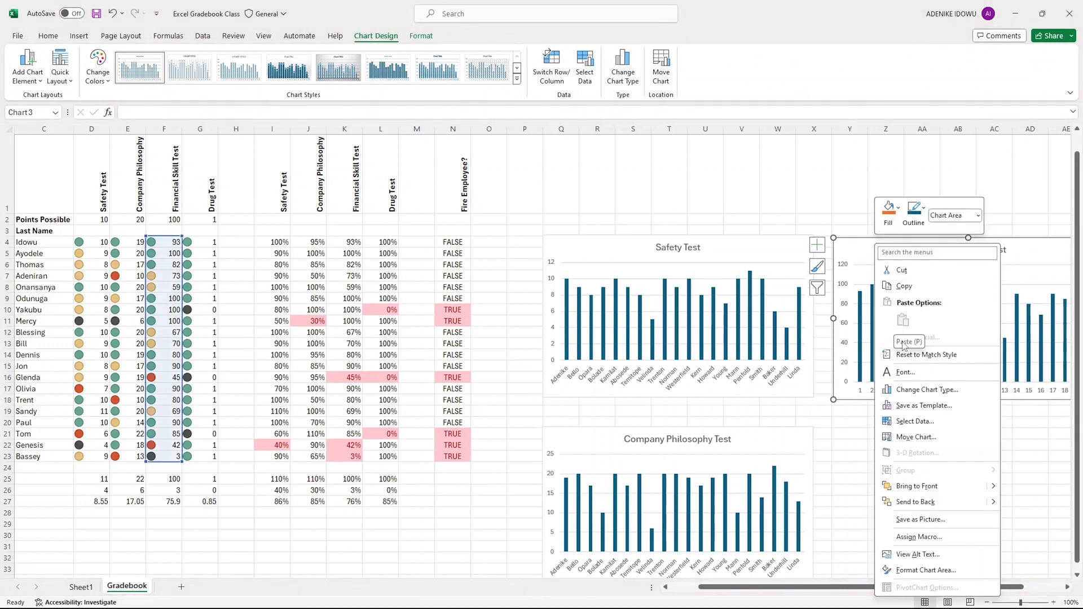
click(914, 423)
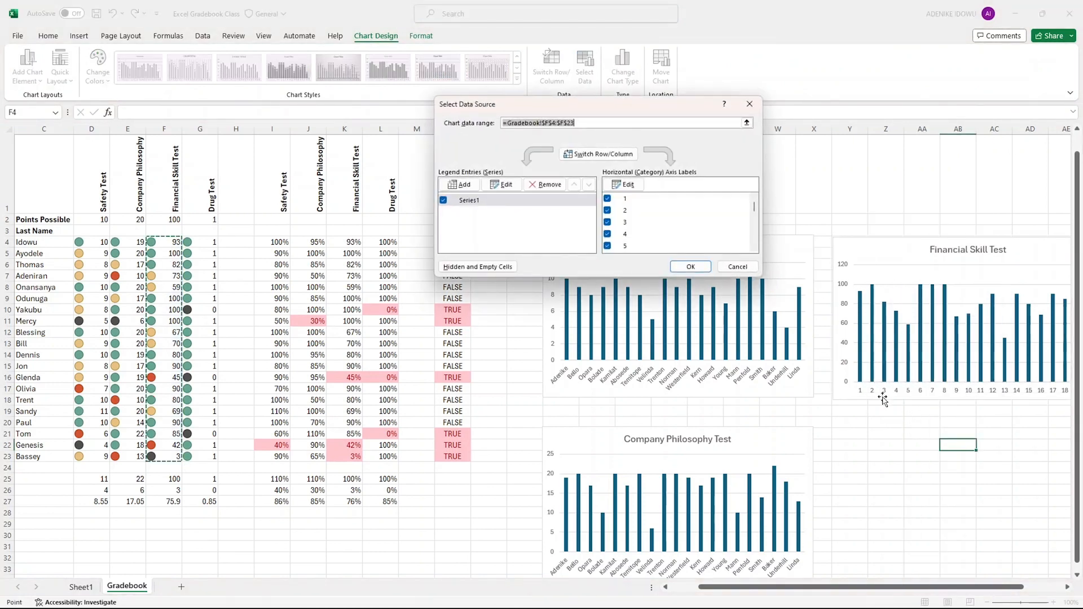
click(624, 186)
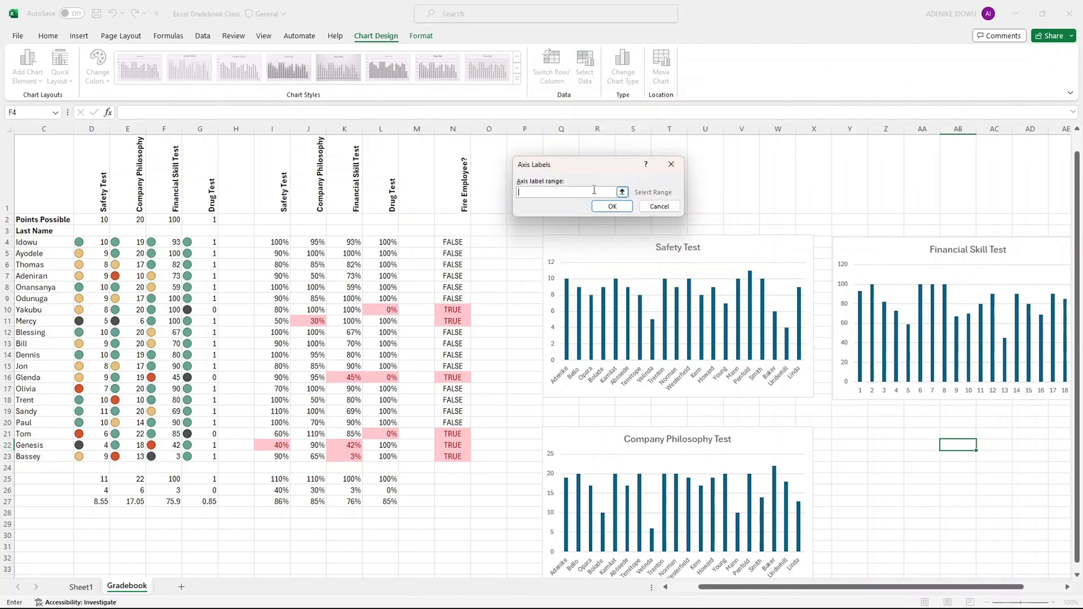
scroll(581, 536, left, 2)
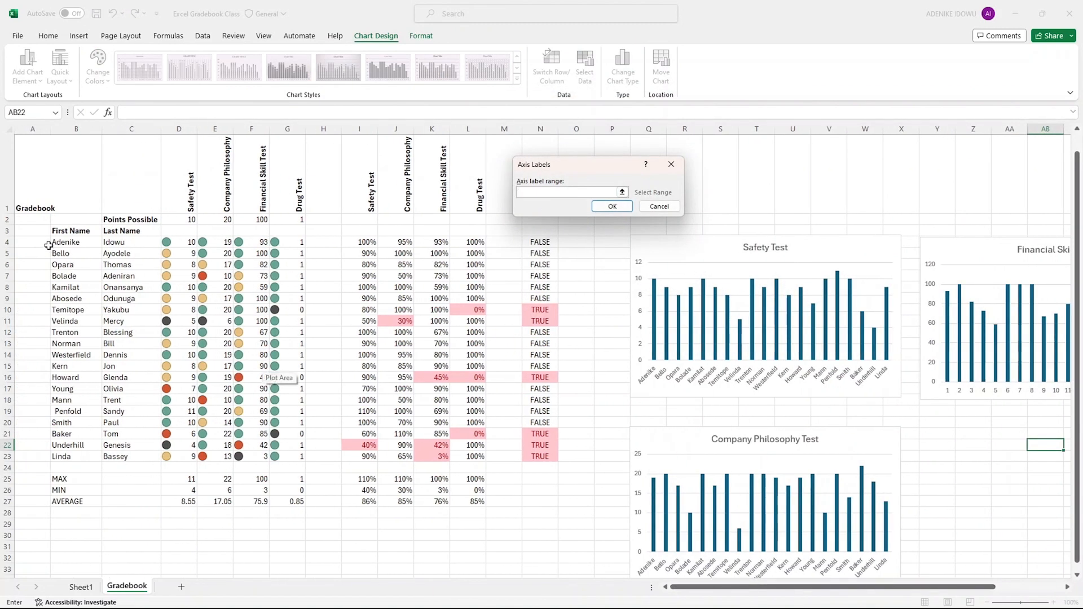
drag(62, 244, 55, 454)
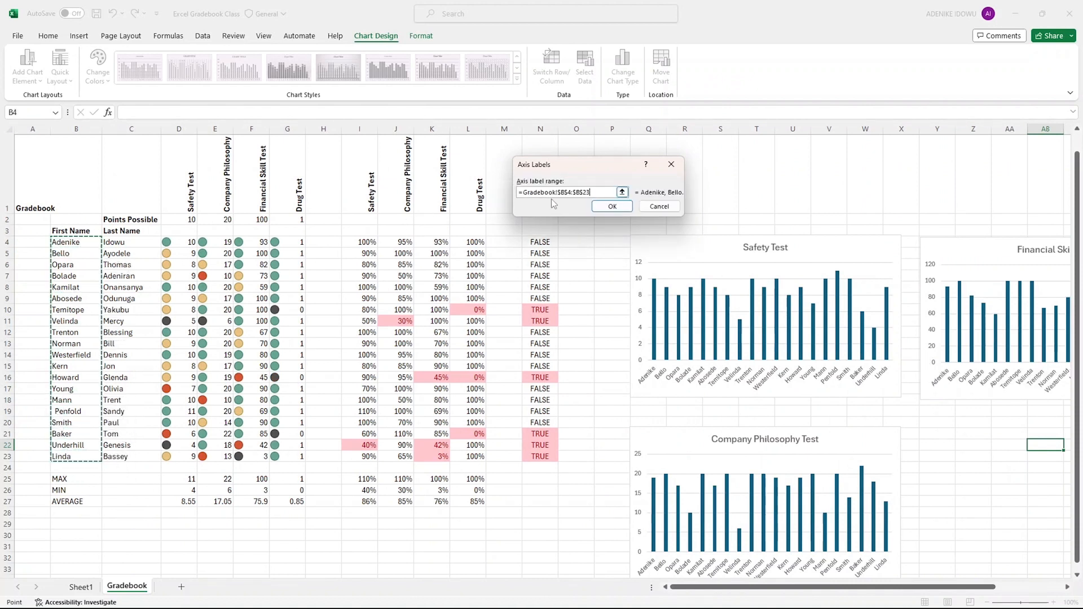
click(616, 209)
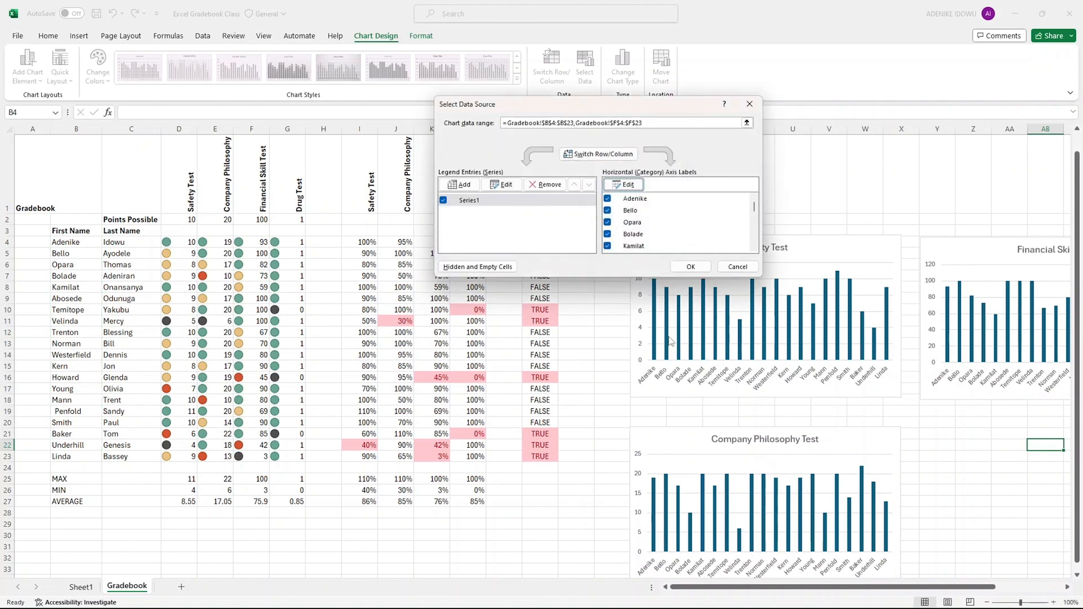
click(691, 266)
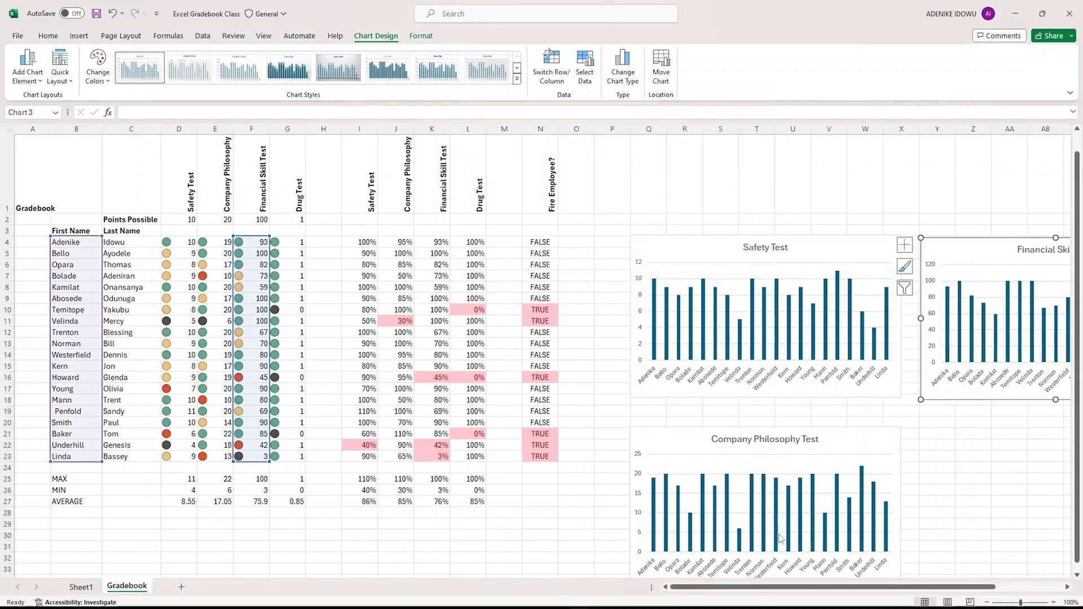
drag(777, 592, 845, 592)
click(847, 458)
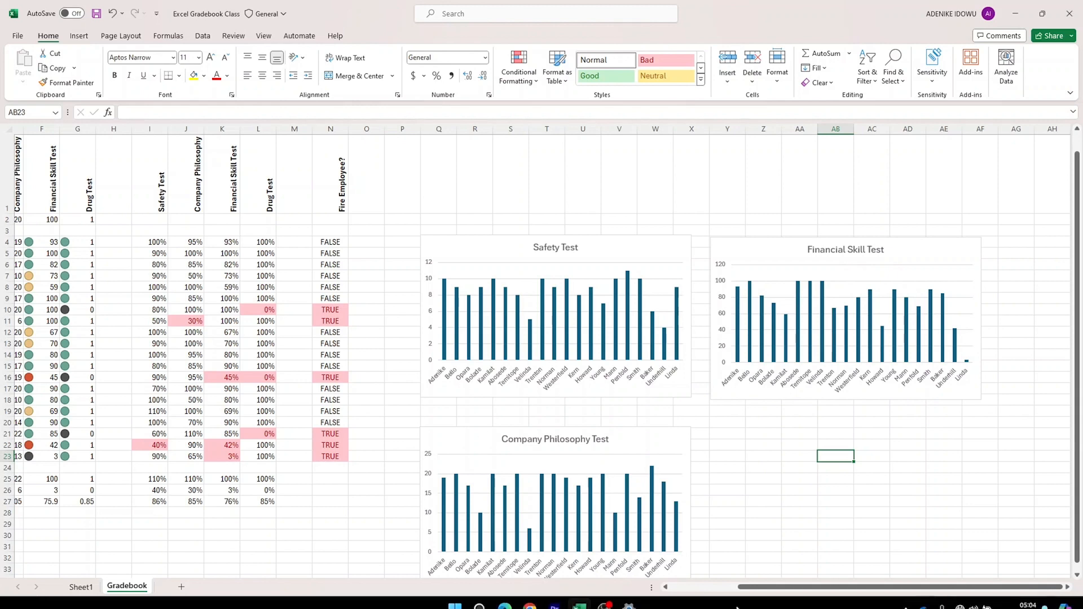
- Make the title of the Safety Test chart bold
click(705, 588)
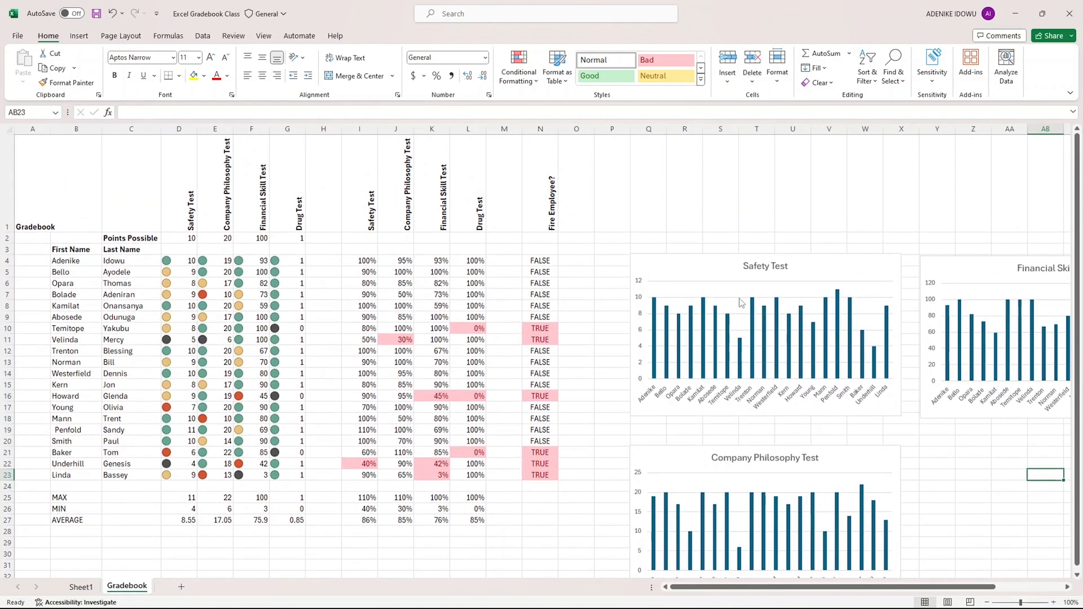
click(751, 264)
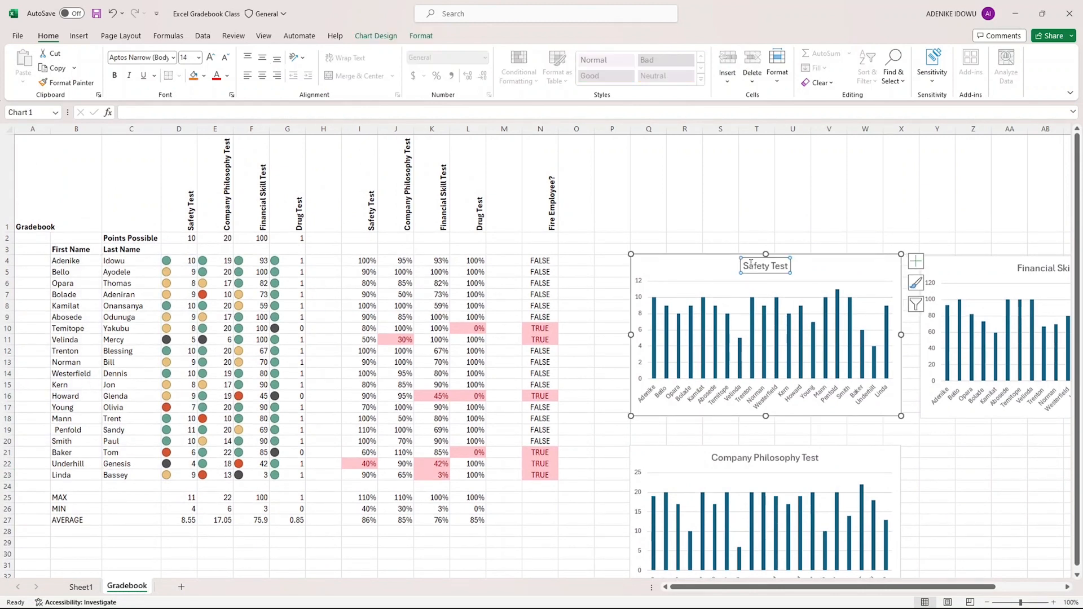
right_click(751, 264)
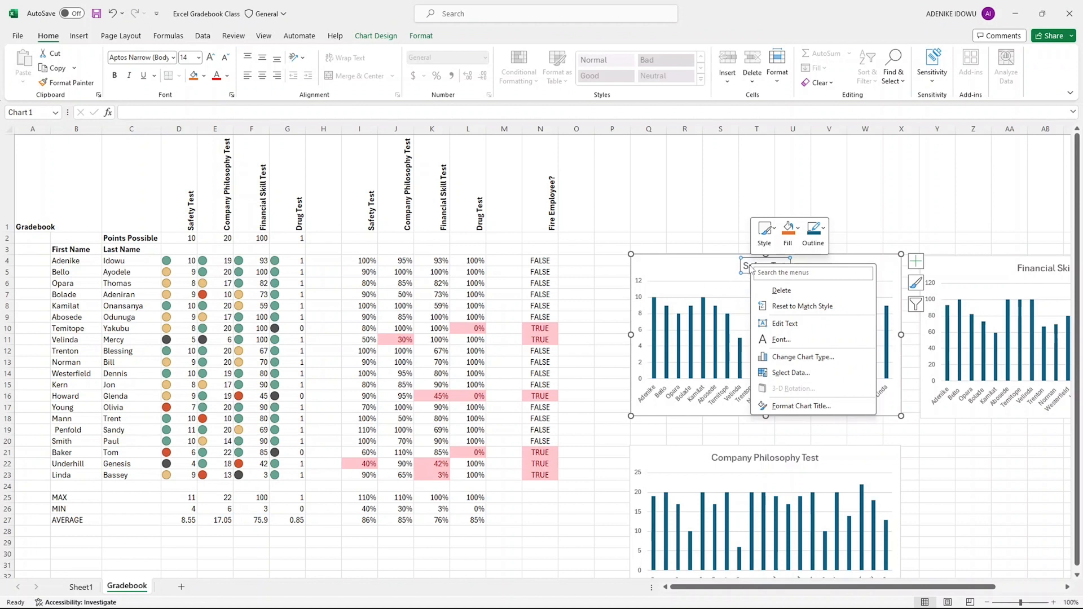
click(721, 278)
click(757, 267)
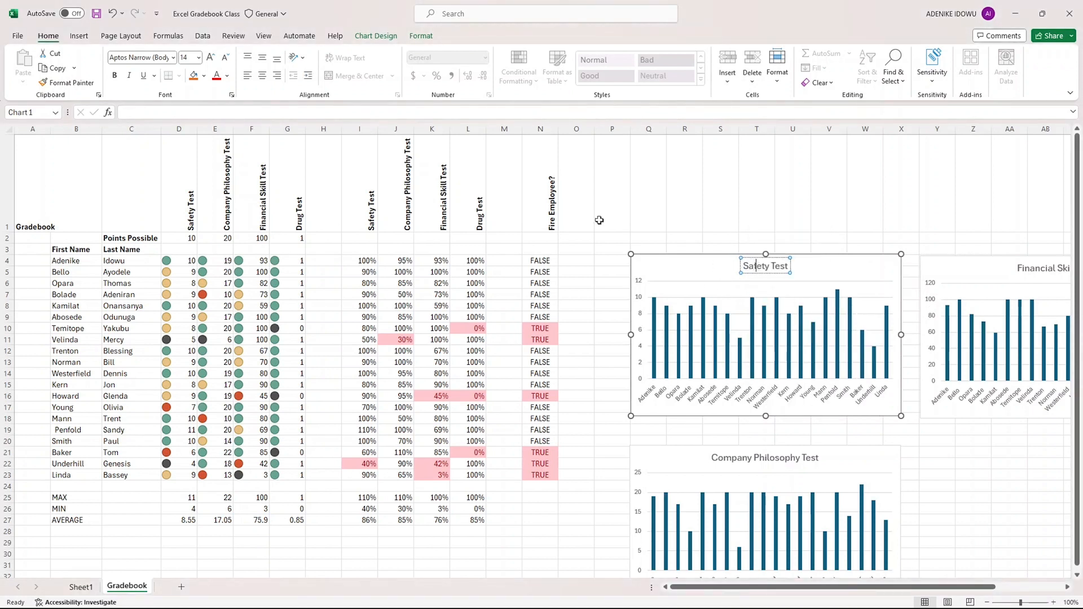
click(115, 76)
click(786, 266)
click(114, 77)
- Make the titles of the Company Philosophy Test and Financial Skill Test charts bold
click(709, 457)
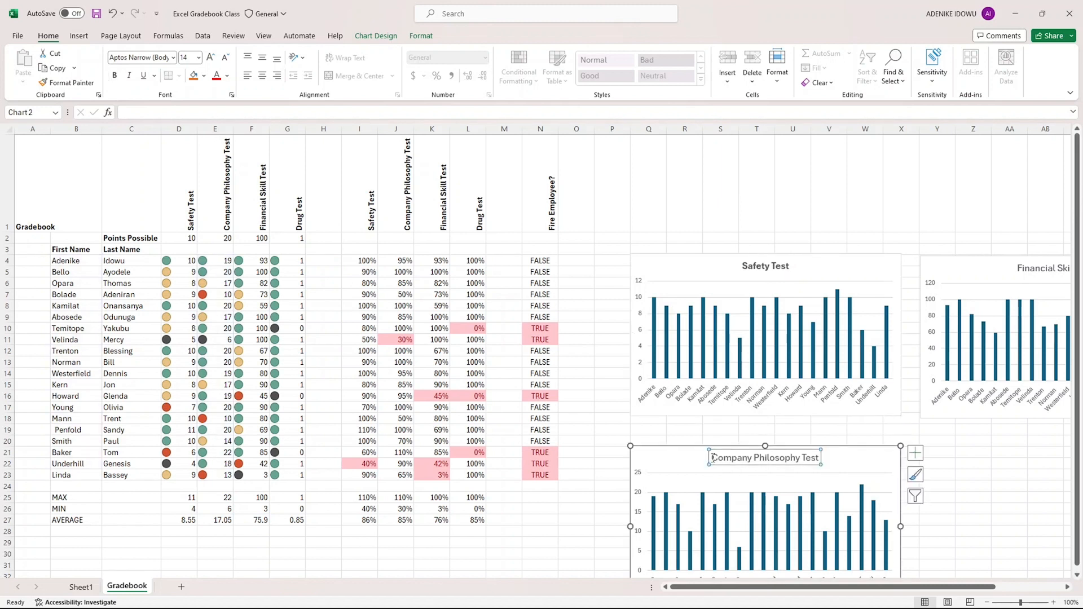
click(114, 77)
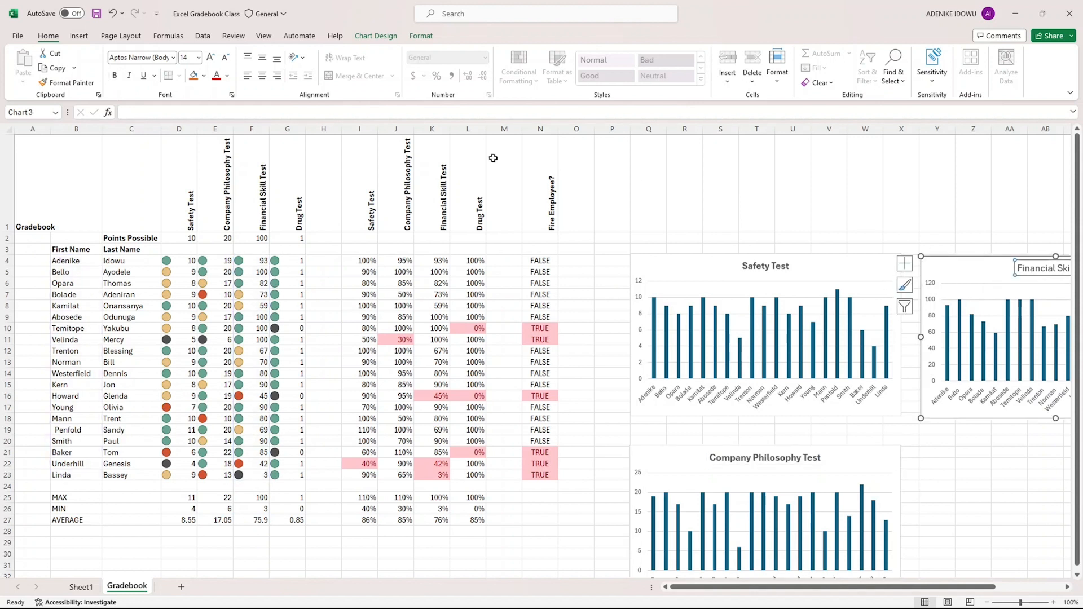
click(115, 75)
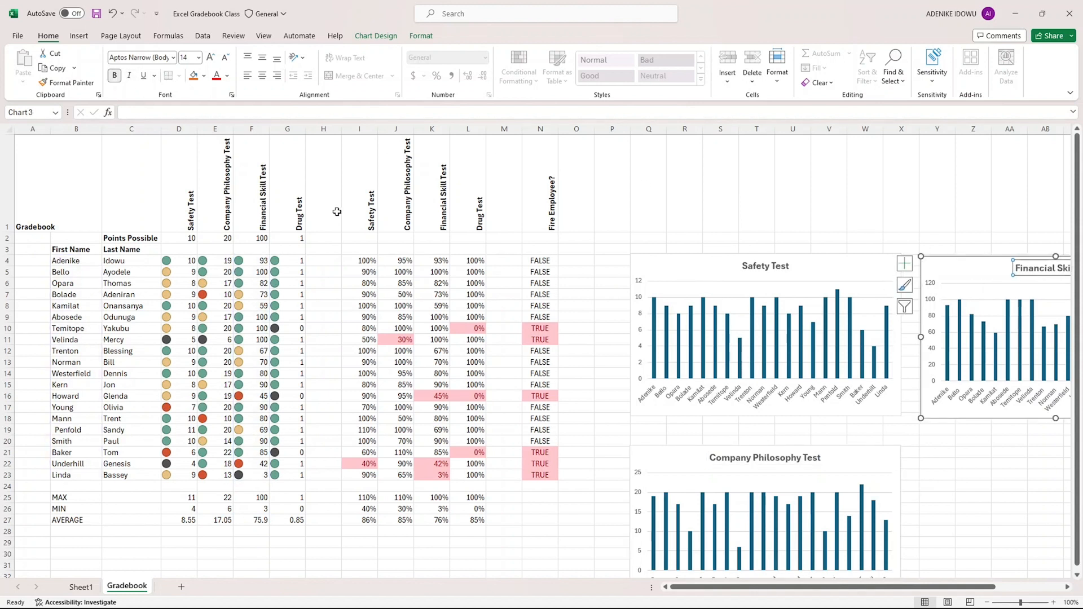
click(638, 196)
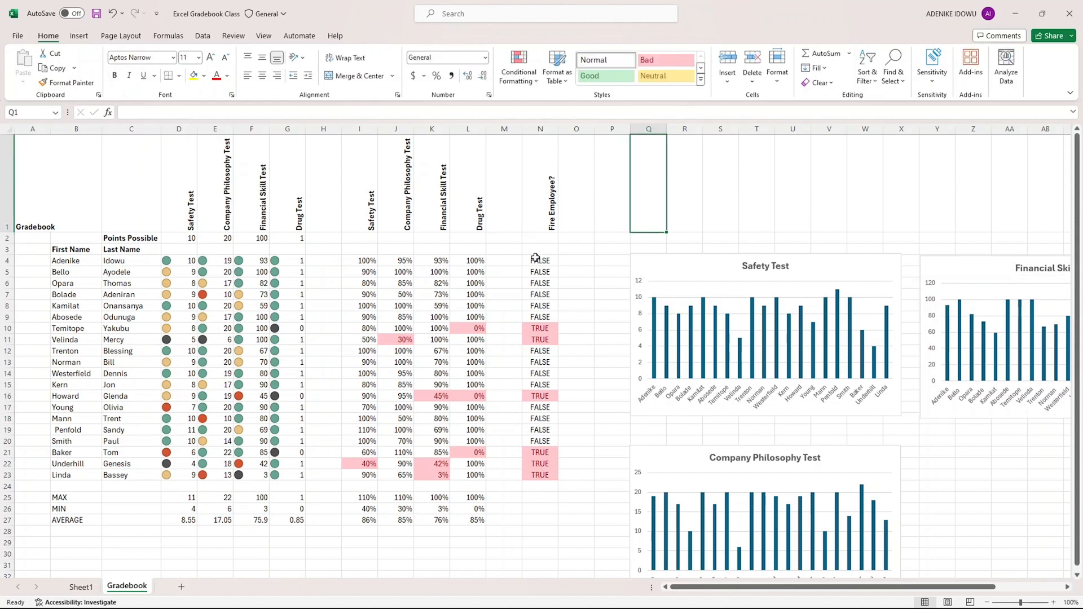
- Make the MAX, MIN and AVERAGE labels in B25:B27 bold
click(67, 499)
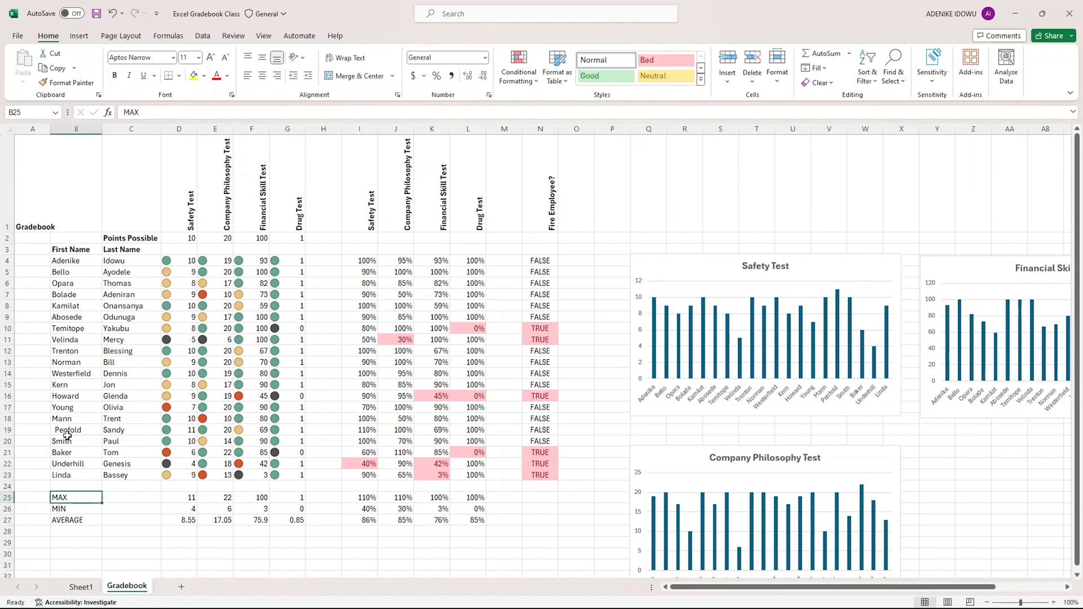
click(114, 75)
click(86, 509)
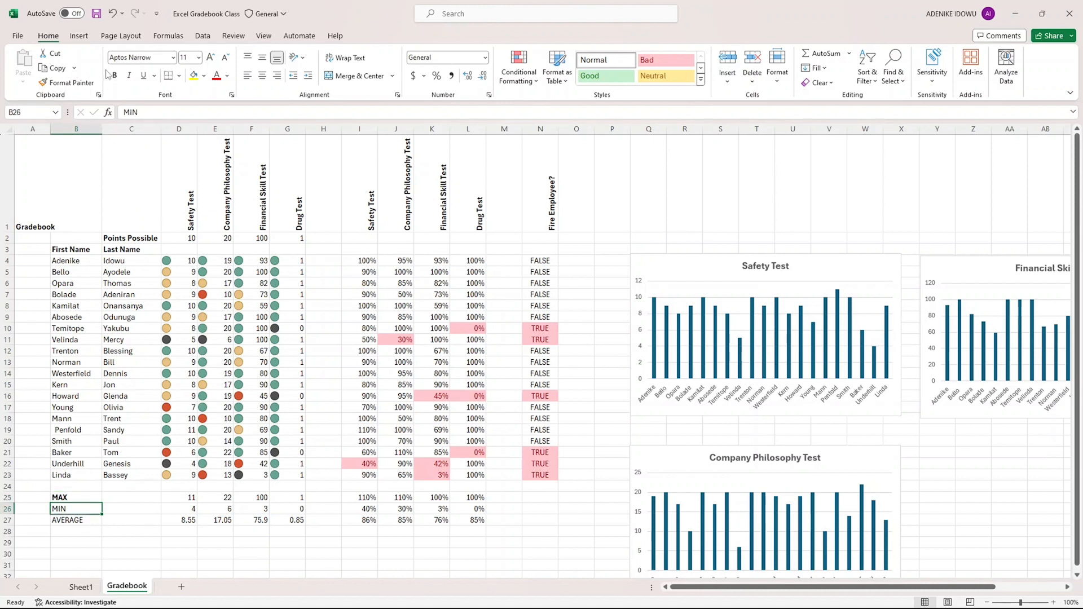
click(115, 75)
click(81, 524)
click(113, 77)
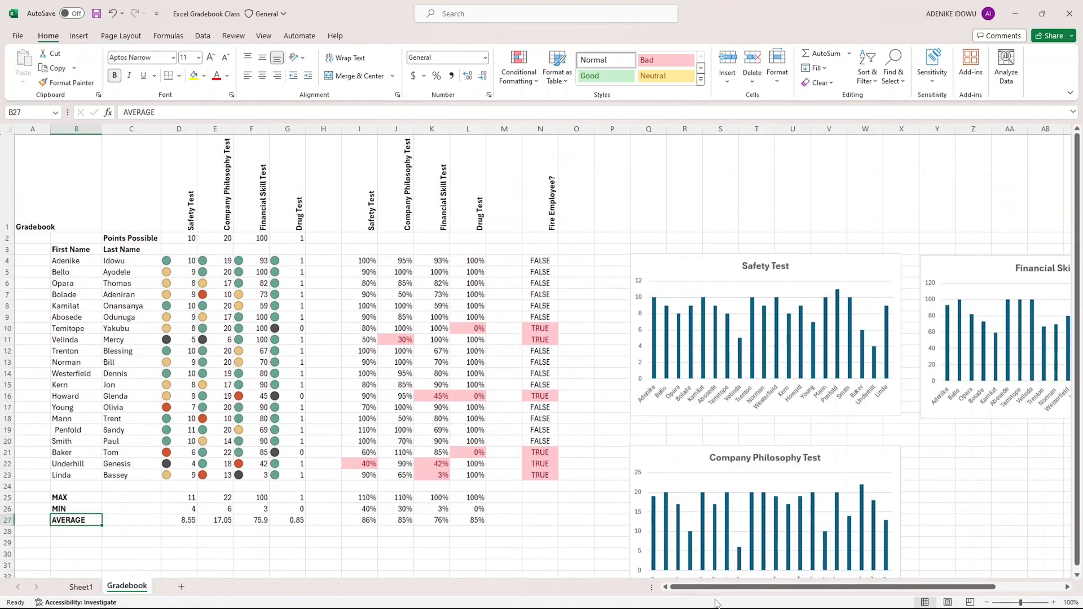
drag(717, 587, 800, 595)
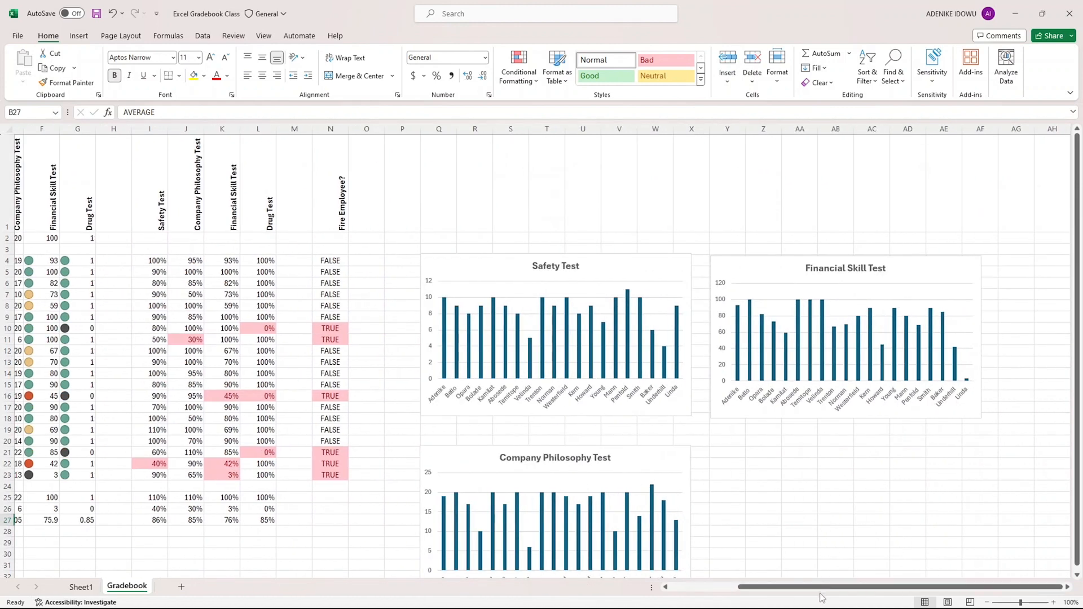